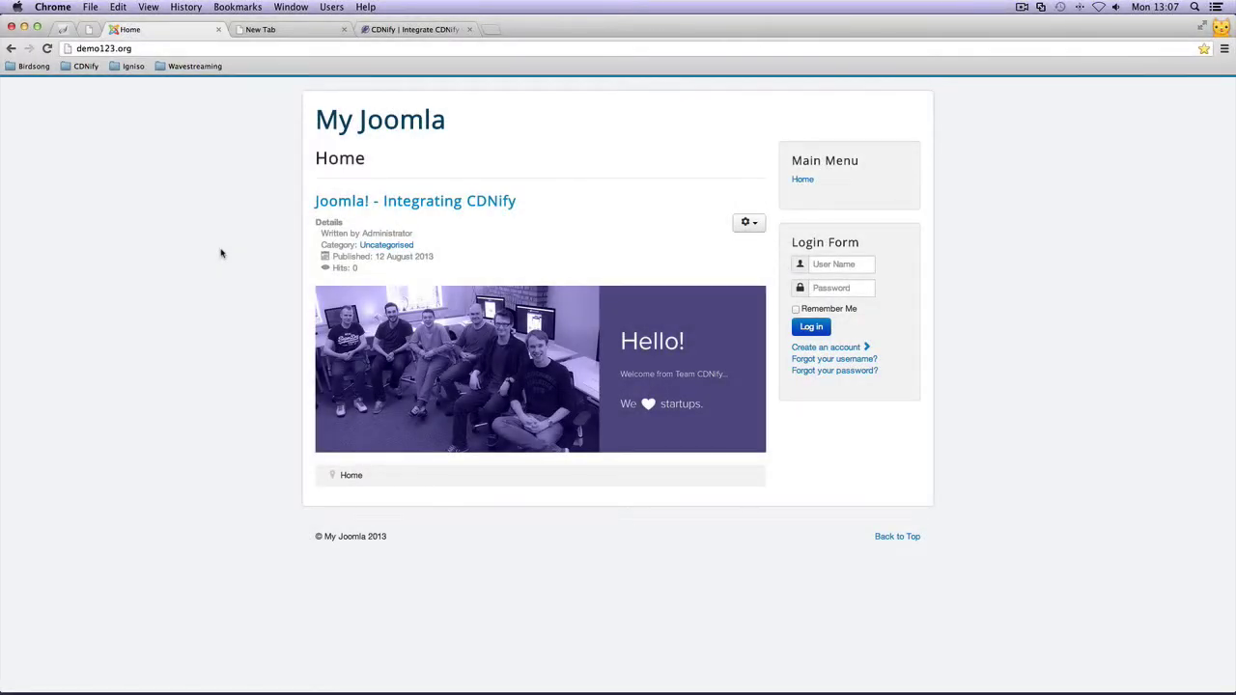
View the CDNify resource details for cdn.demo123.org and the guide on integrating CDNify with a cPanel hosting account
{"action": "left_click", "coordinate": [90, 30]}
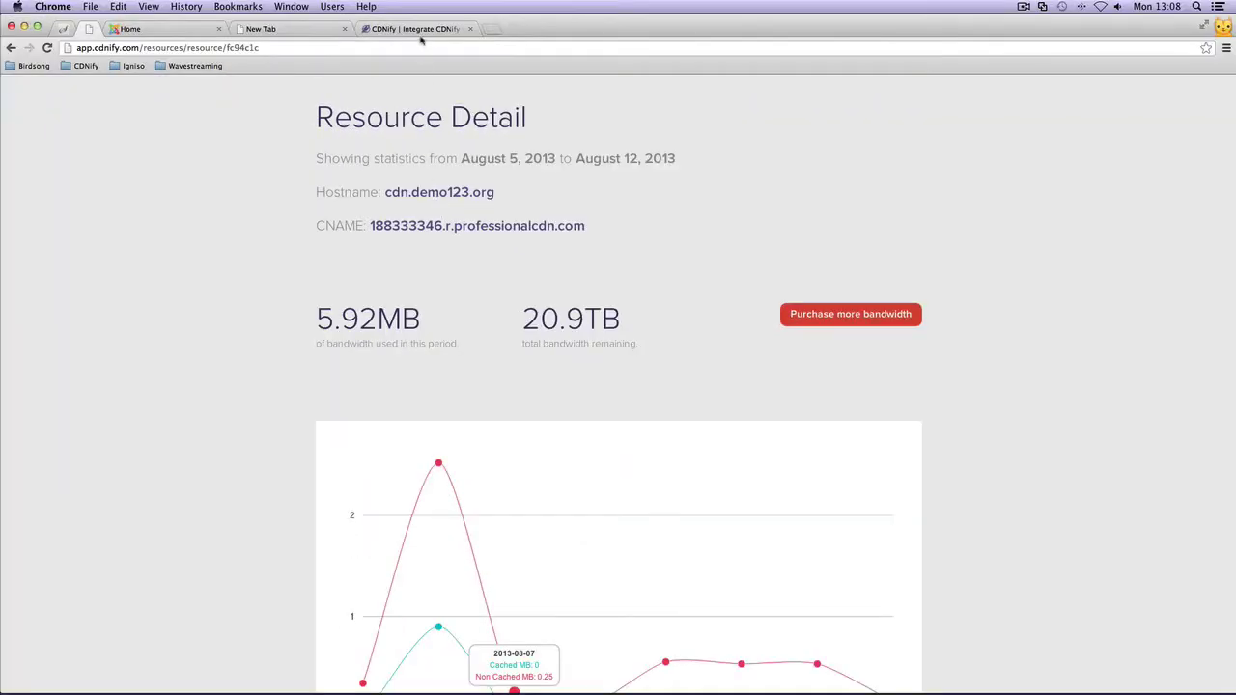
{"action": "left_click", "coordinate": [417, 29]}
{"action": "left_click", "coordinate": [347, 47]}
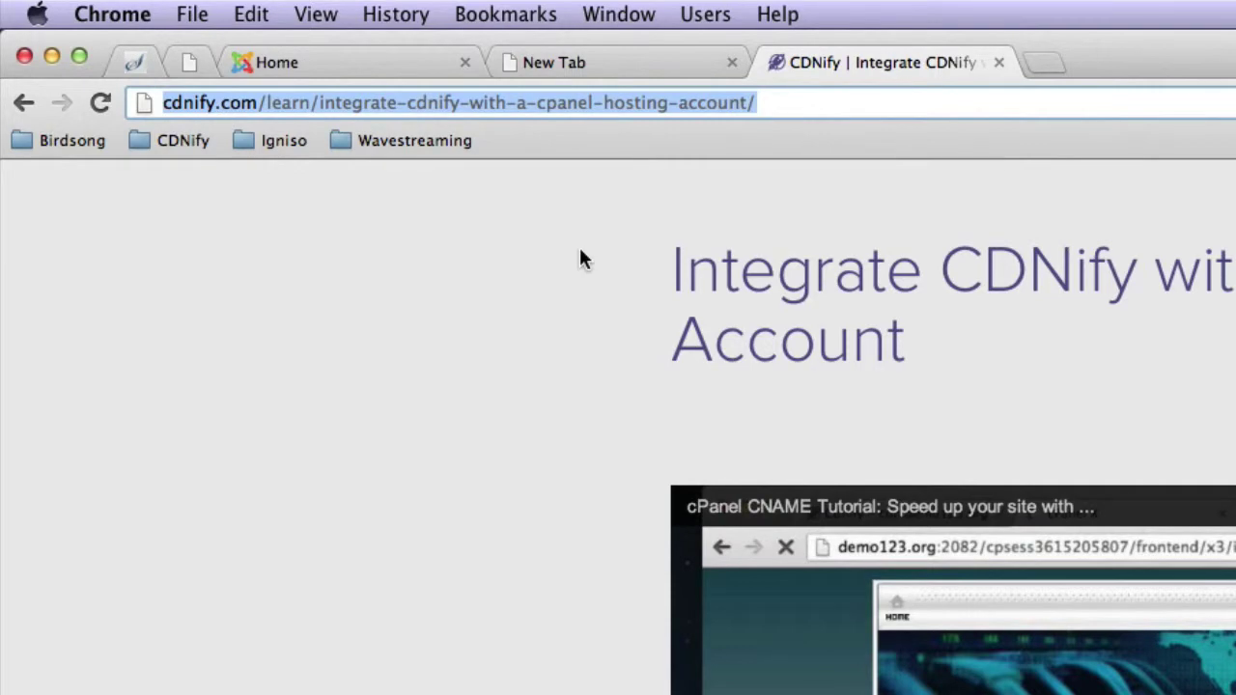
Return to the My Joomla site and load it through the CDN hostname cdn.demo123.org
{"action": "left_click", "coordinate": [290, 64]}
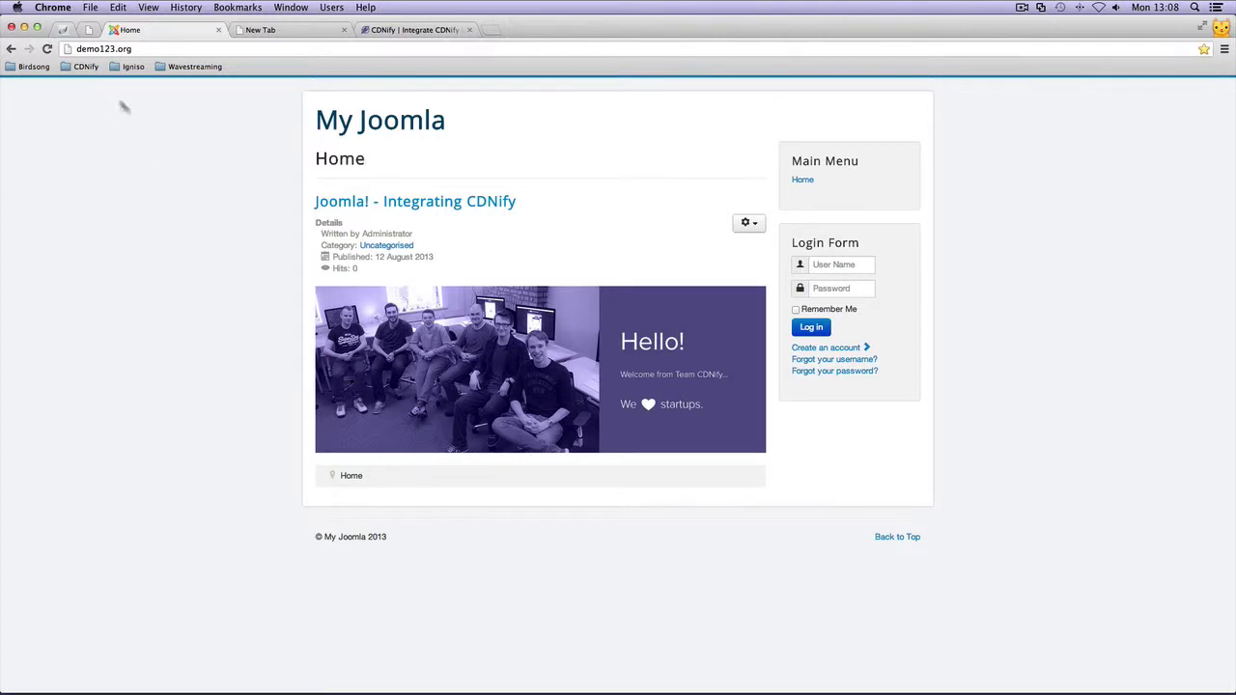
{"action": "left_click", "coordinate": [103, 48]}
{"action": "key", "text": "Left"}
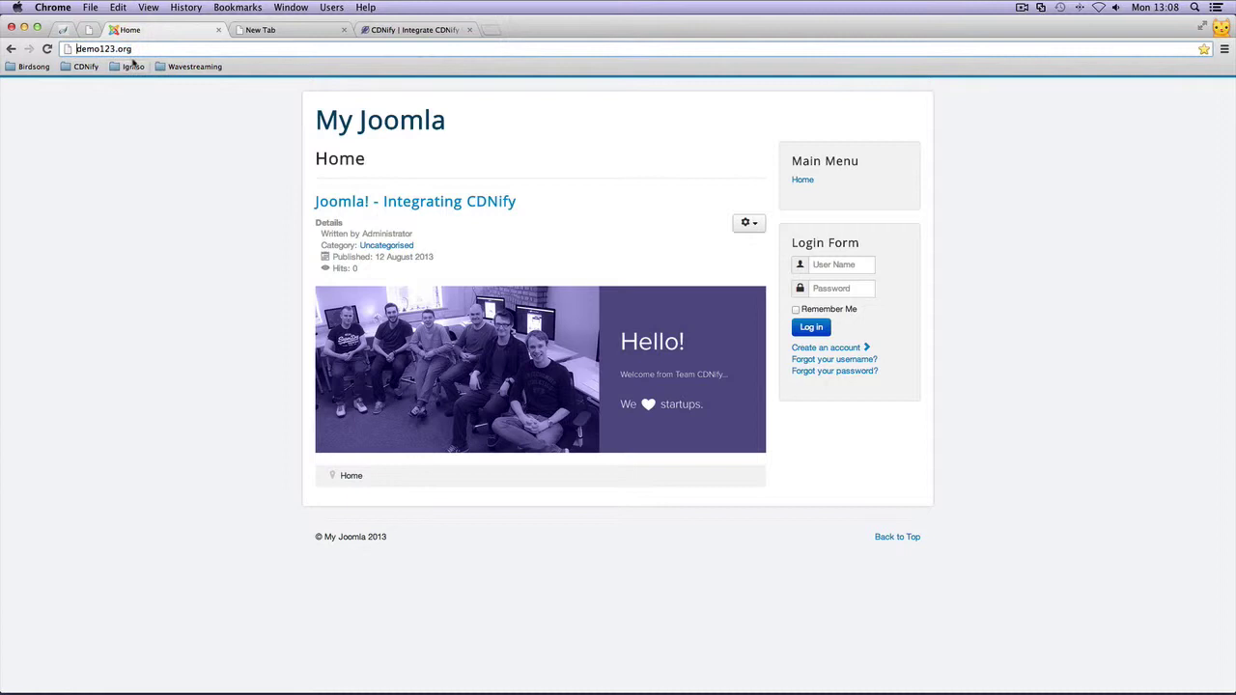
{"action": "type", "text": "cdn."}
{"action": "key", "text": "Return"}
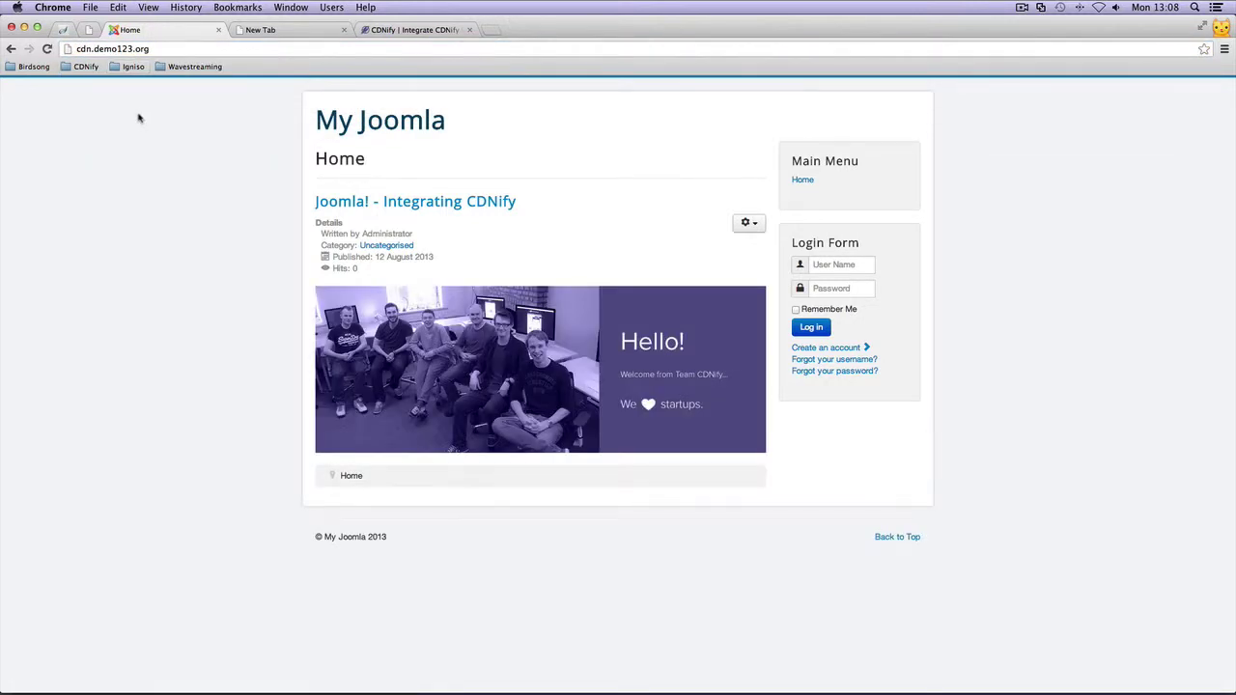
Inspect the article's banner image to examine its source path in the page code, and close the inspector
{"action": "right_click", "coordinate": [354, 308]}
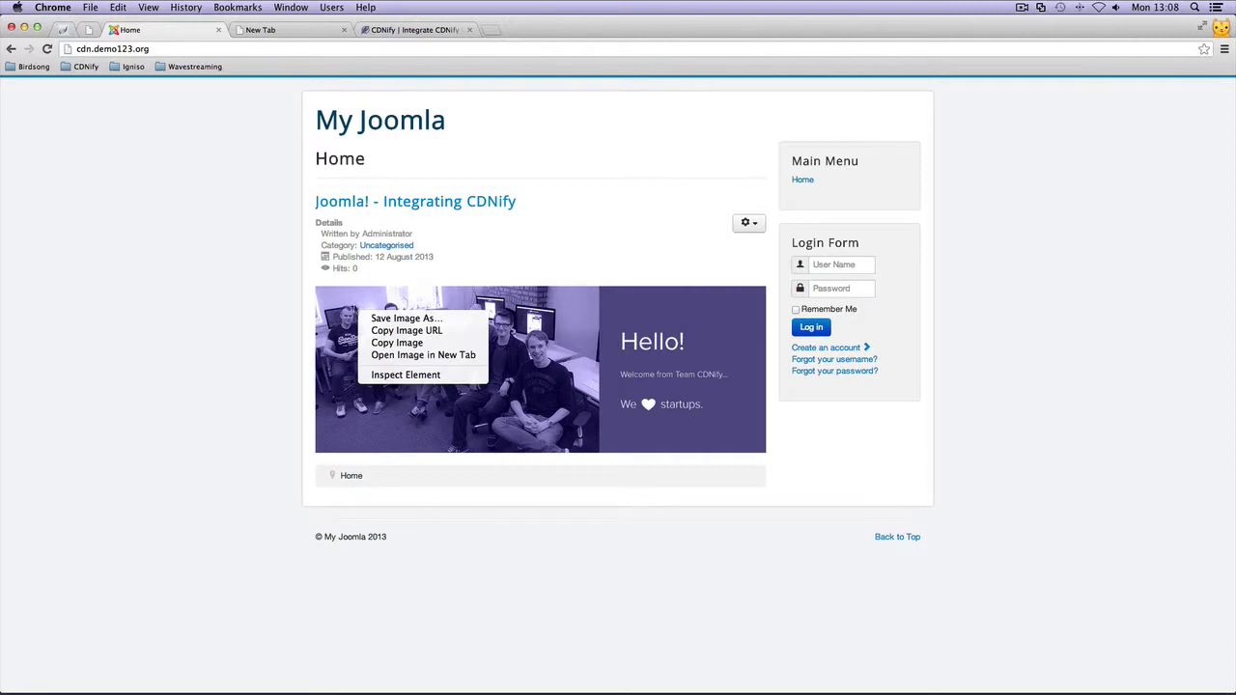
{"action": "left_click", "coordinate": [365, 377]}
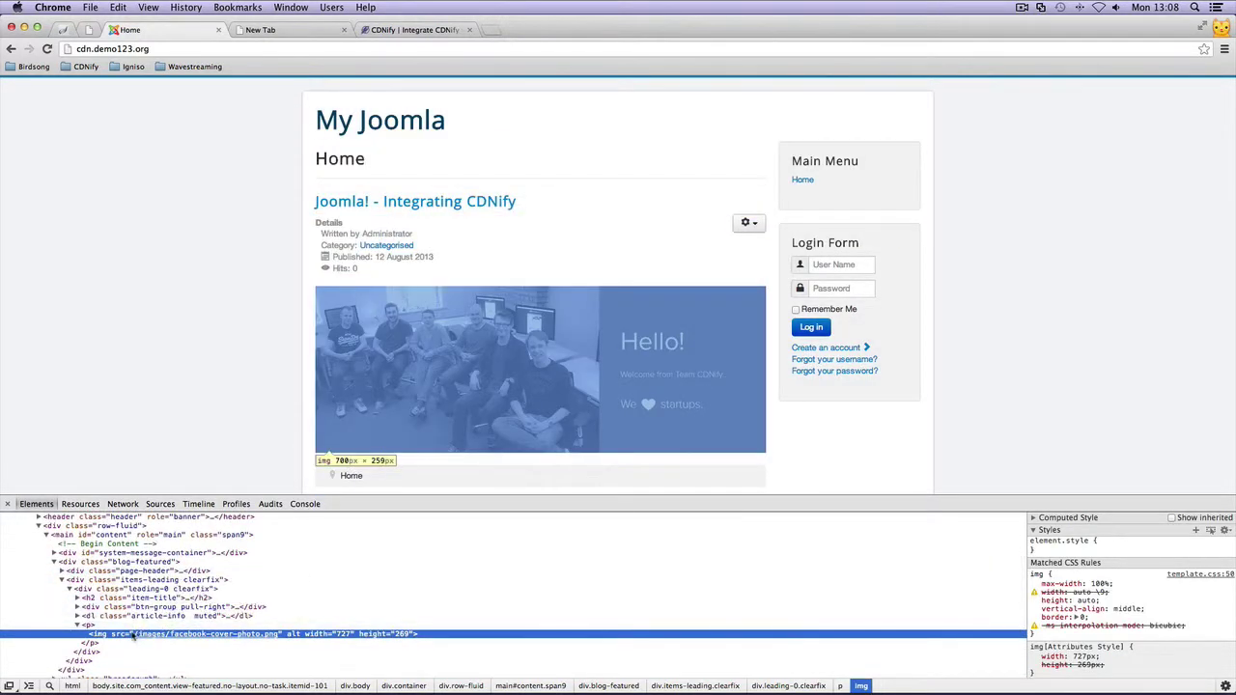
{"action": "mouse_move", "coordinate": [194, 642]}
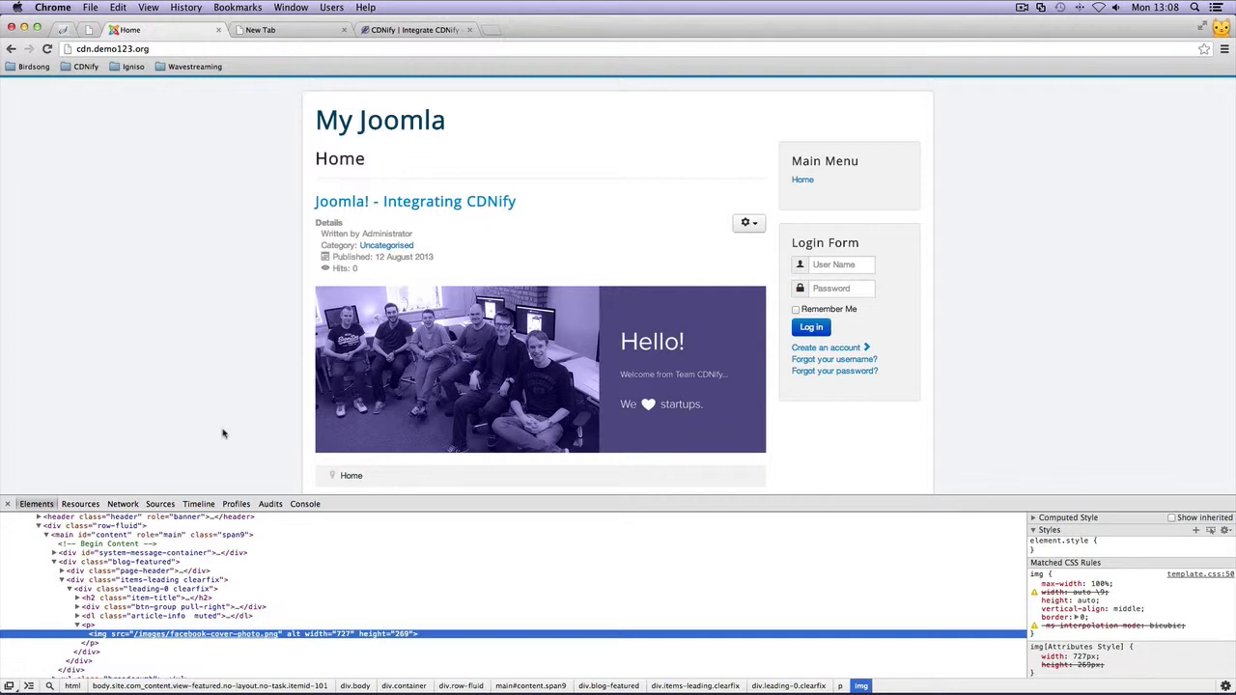
{"action": "left_click", "coordinate": [7, 503]}
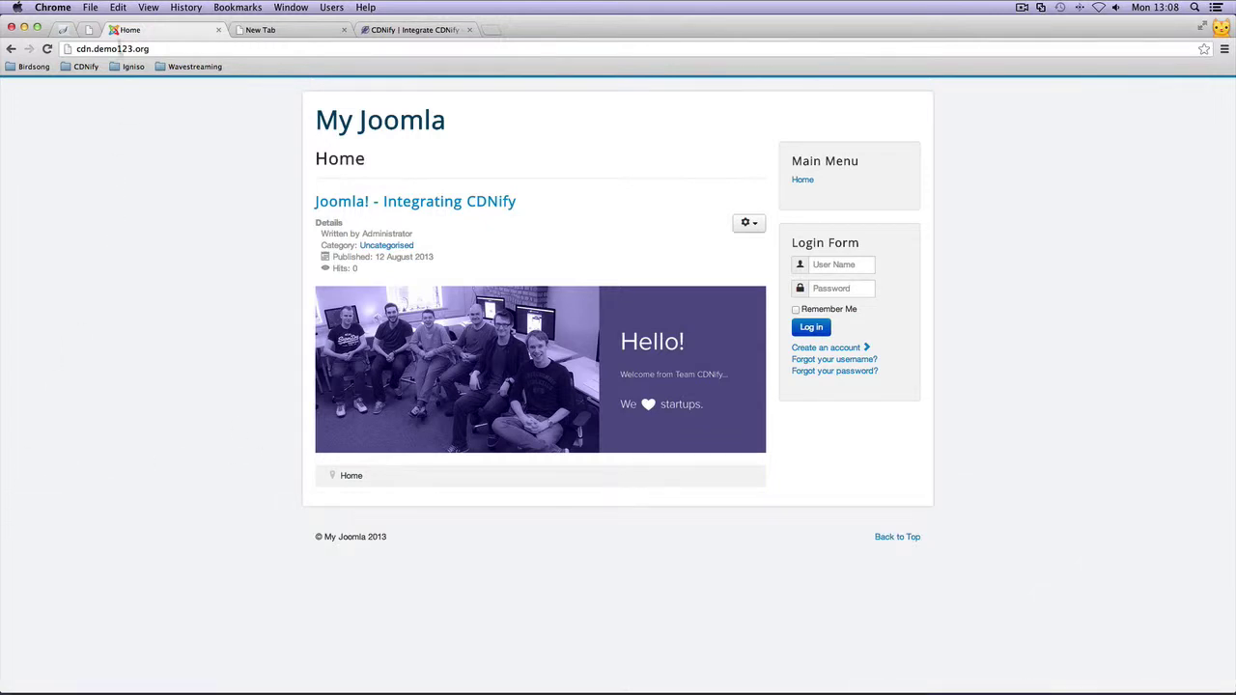
Log in to the Joomla administration at demo123.org/administrator with the prefilled credentials and open the Extension Manager
{"action": "left_click", "coordinate": [116, 44]}
{"action": "double_click", "coordinate": [83, 48]}
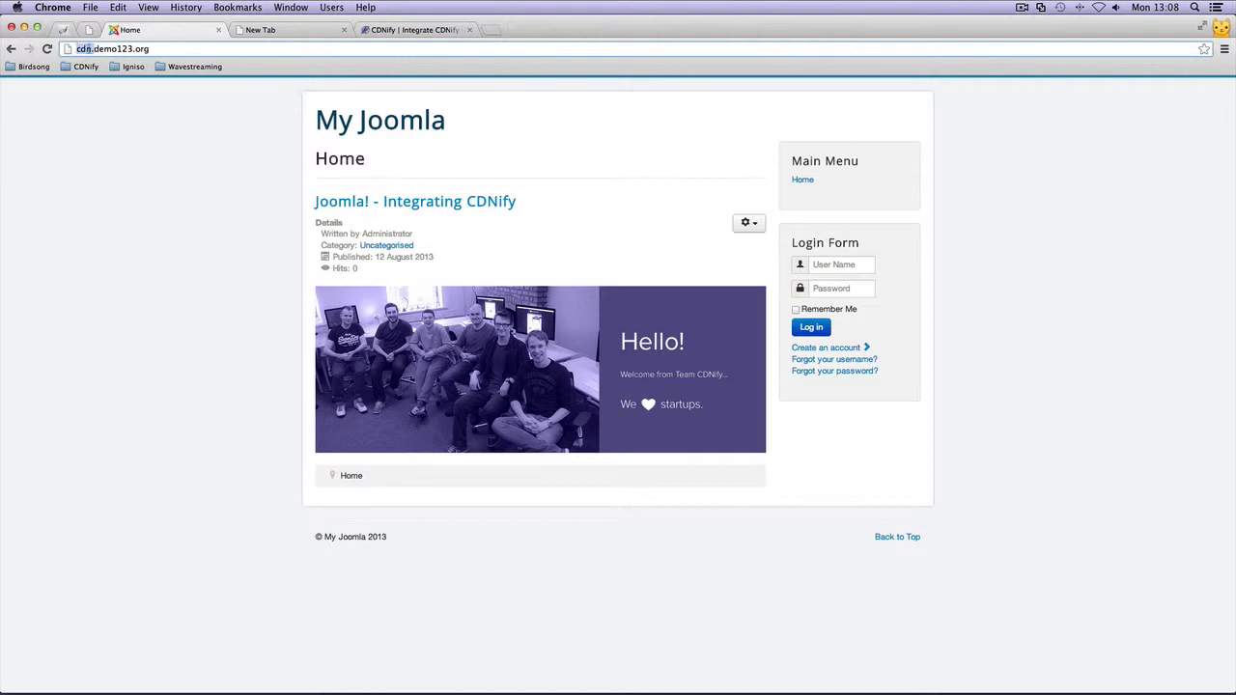
{"action": "key", "text": "BackSpace"}
{"action": "type", "text": "/admin"}
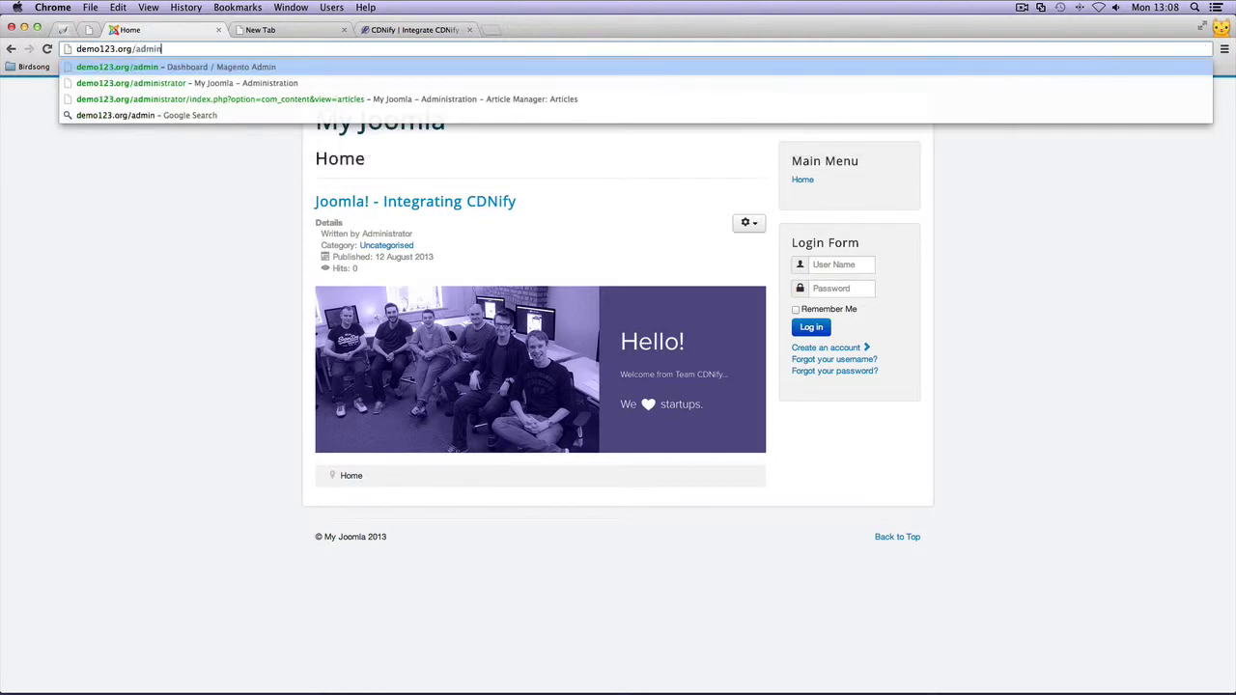
{"action": "key", "text": "Down"}
{"action": "key", "text": "Return"}
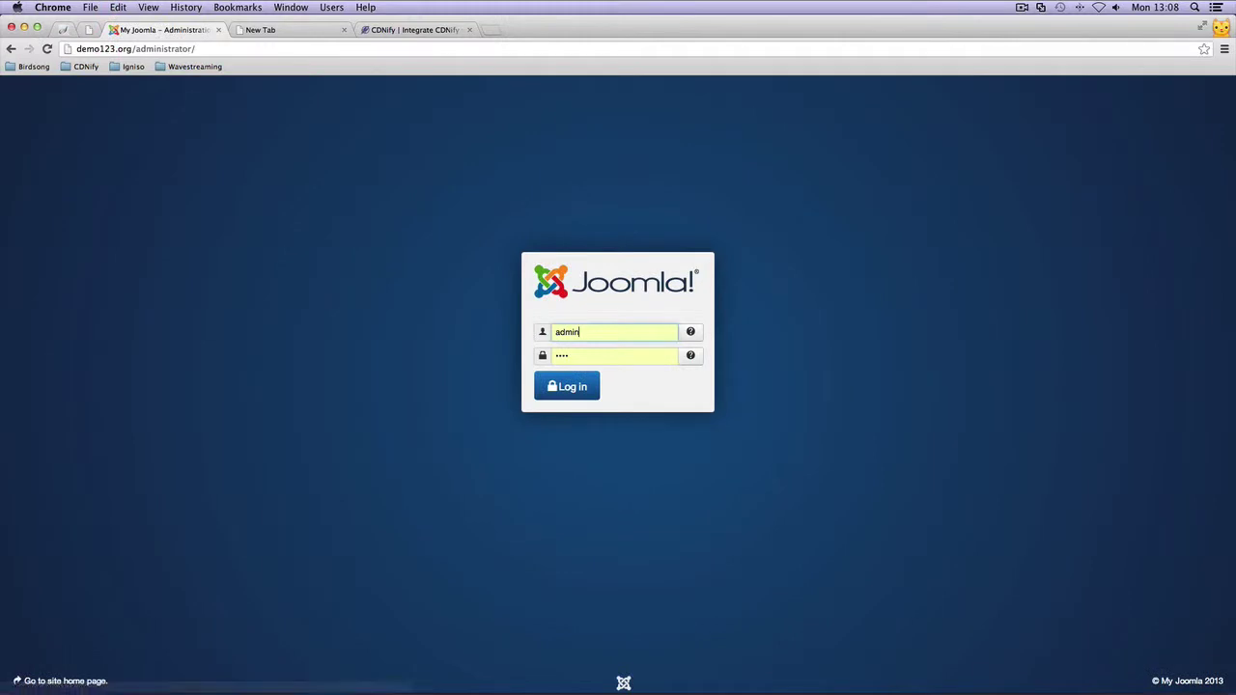
{"action": "left_click", "coordinate": [576, 389]}
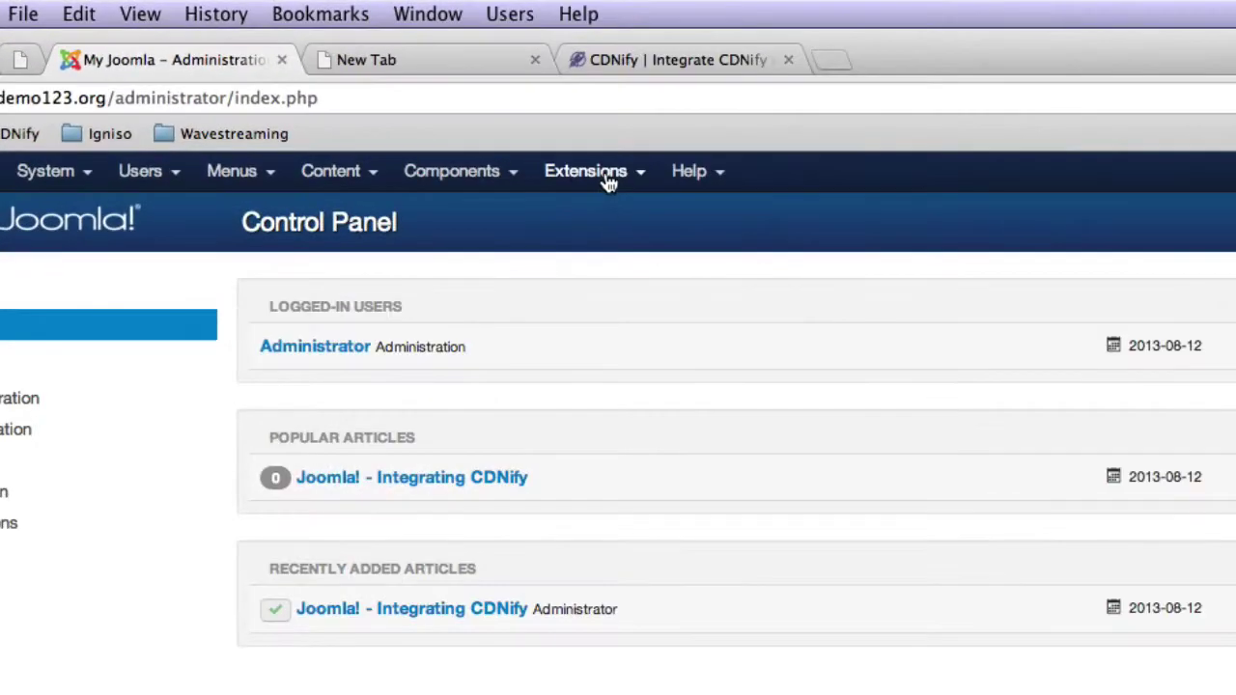
{"action": "left_click", "coordinate": [381, 90]}
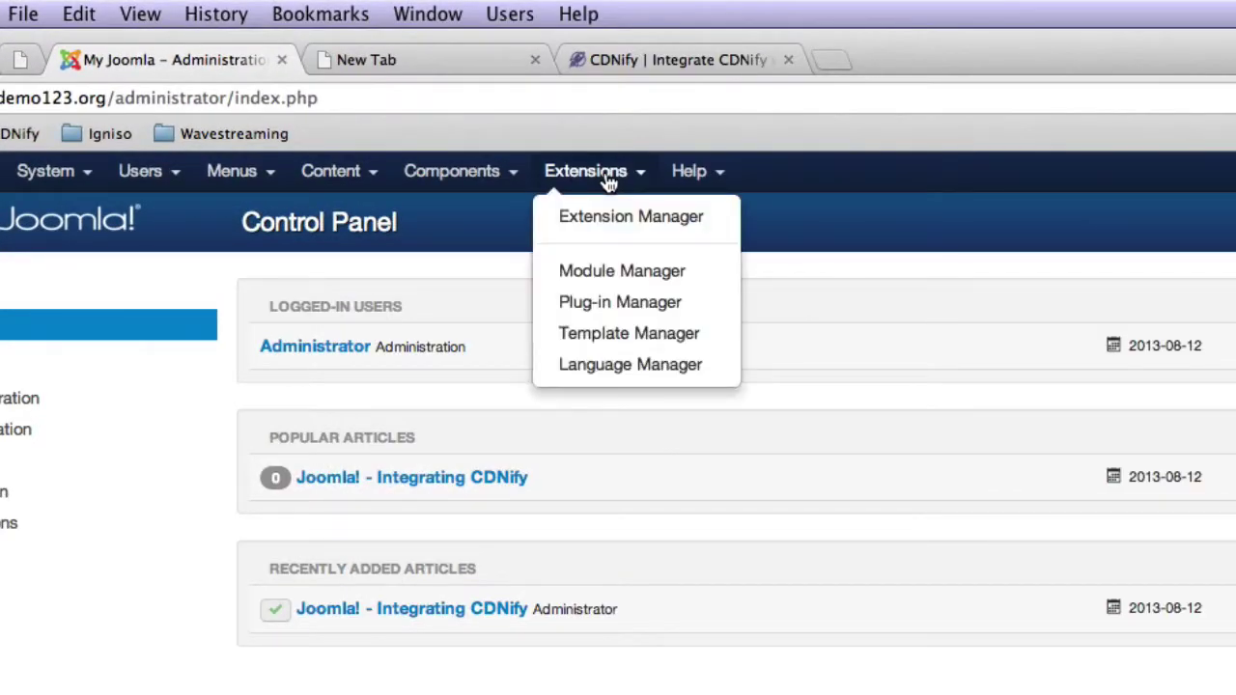
{"action": "left_click", "coordinate": [602, 220]}
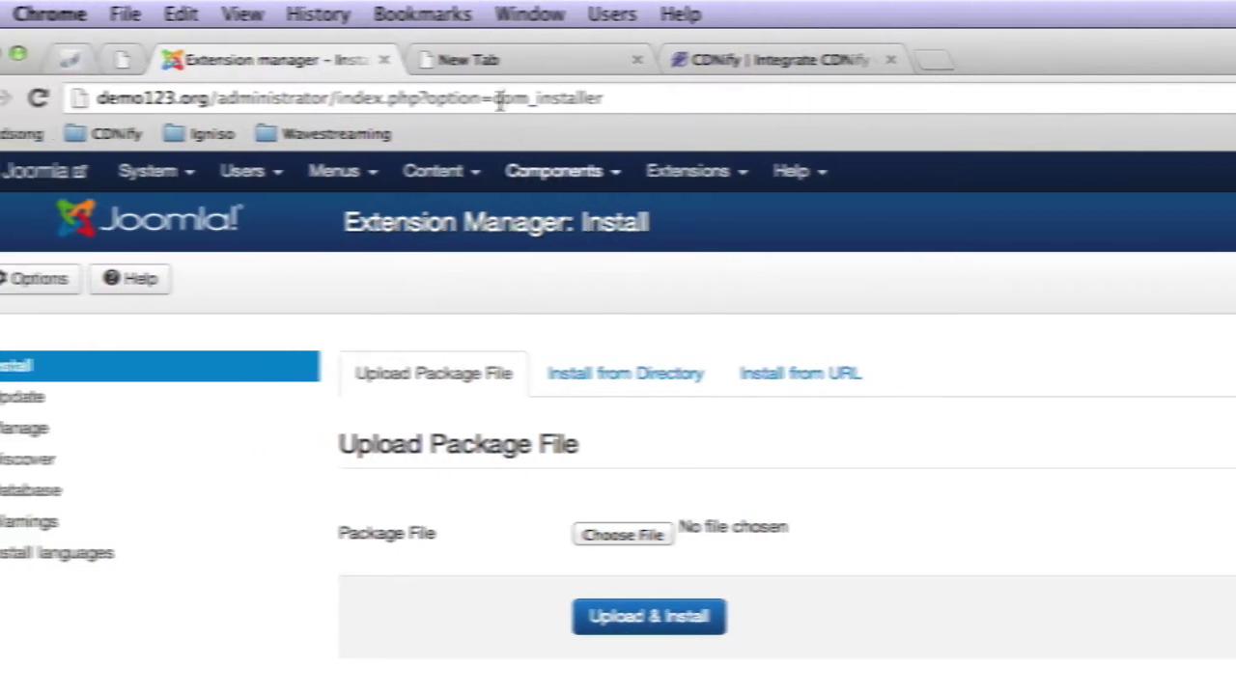
Check the CDN for Joomla extension's download address, download.nonumber.nl/?ext=cdnforjoomla
{"action": "left_click", "coordinate": [403, 58]}
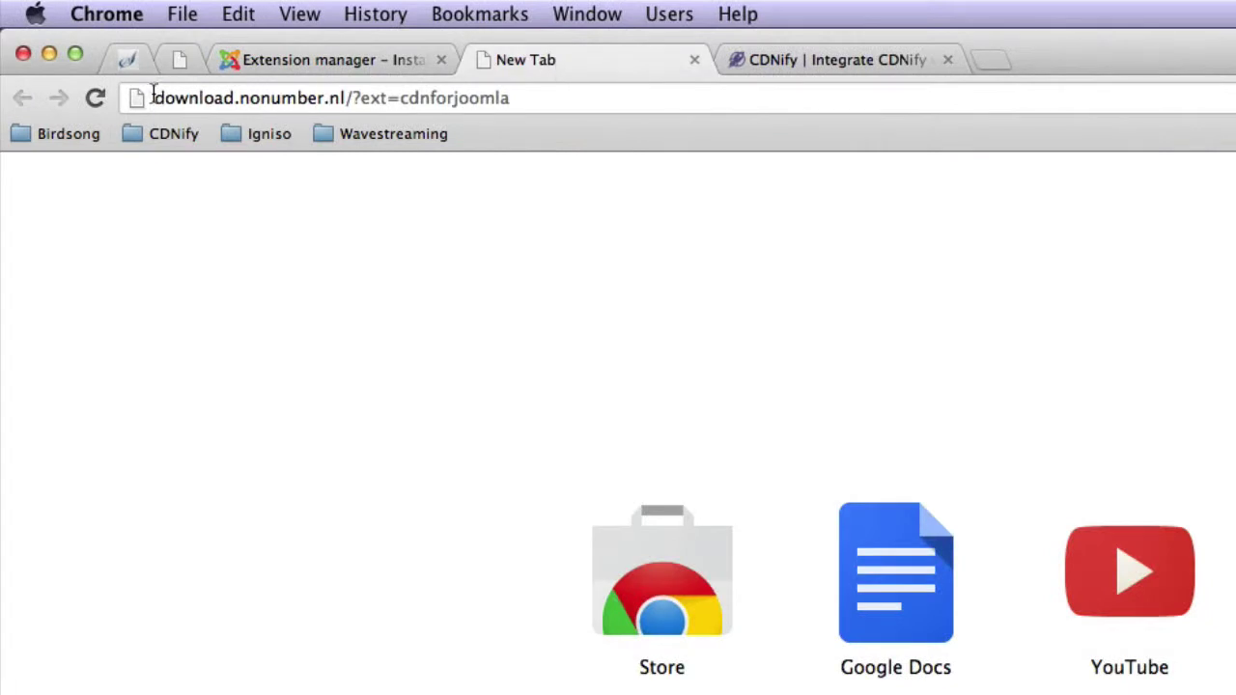
{"action": "left_click_drag", "start_coordinate": [154, 97], "coordinate": [525, 98]}
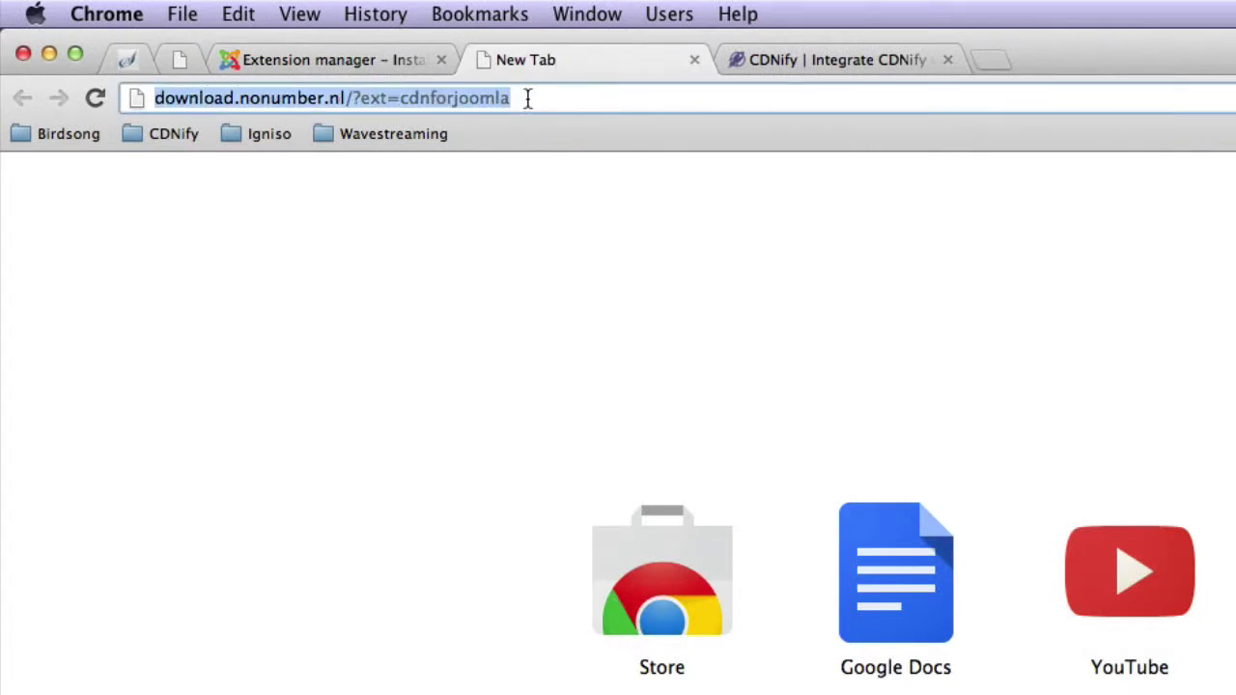
{"action": "left_click", "coordinate": [528, 98]}
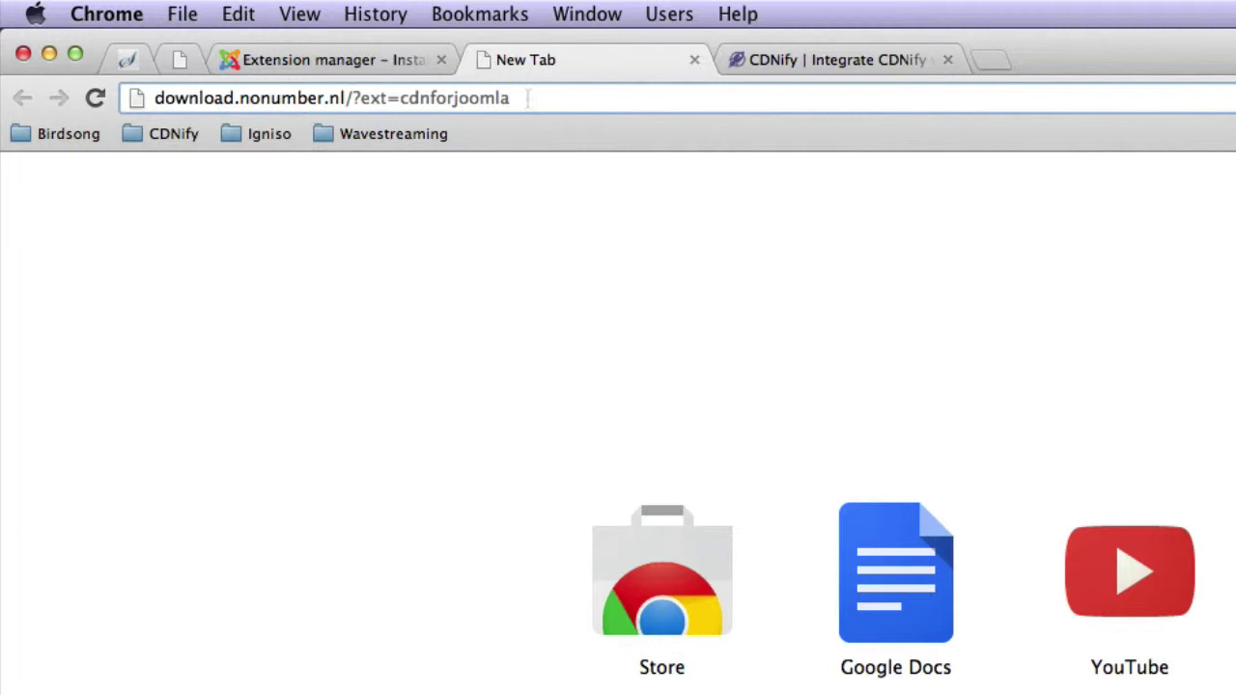
{"action": "scroll", "coordinate": [414, 503], "scroll_direction": "down", "scroll_amount": 1}
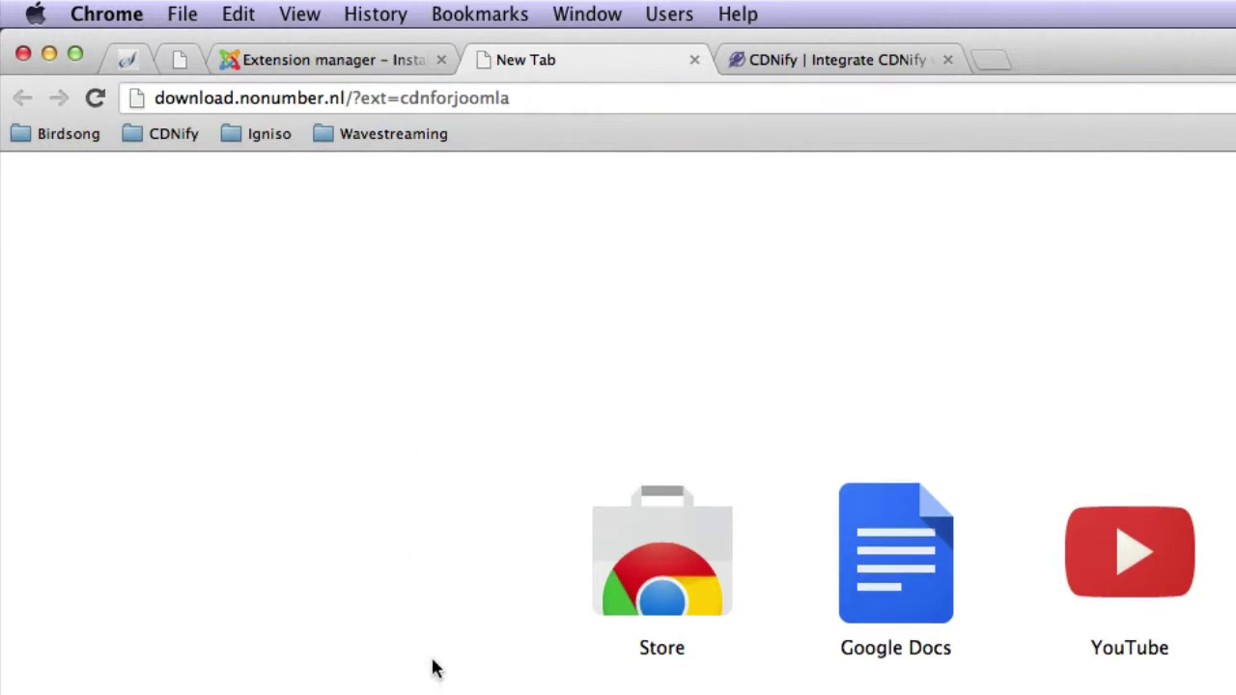
Upload and install the package file cdnforjoomla-v3.2.6.zip from Downloads in the Extension Manager
{"action": "left_click", "coordinate": [368, 61]}
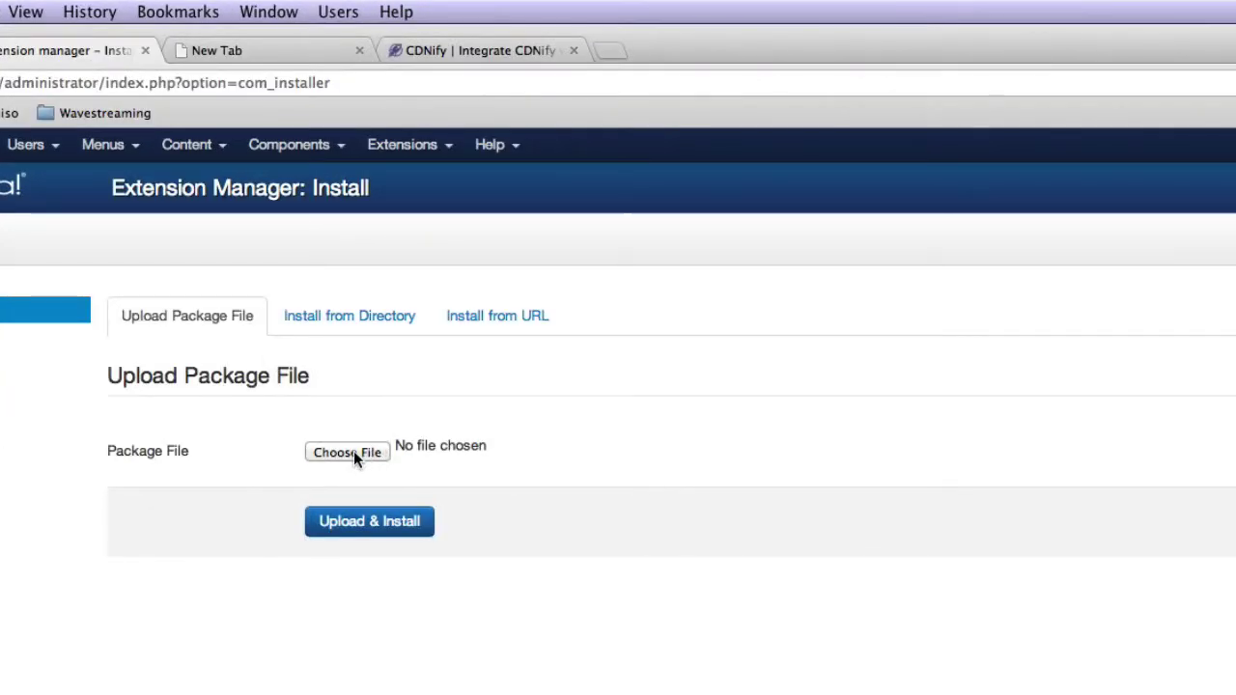
{"action": "left_click", "coordinate": [604, 514]}
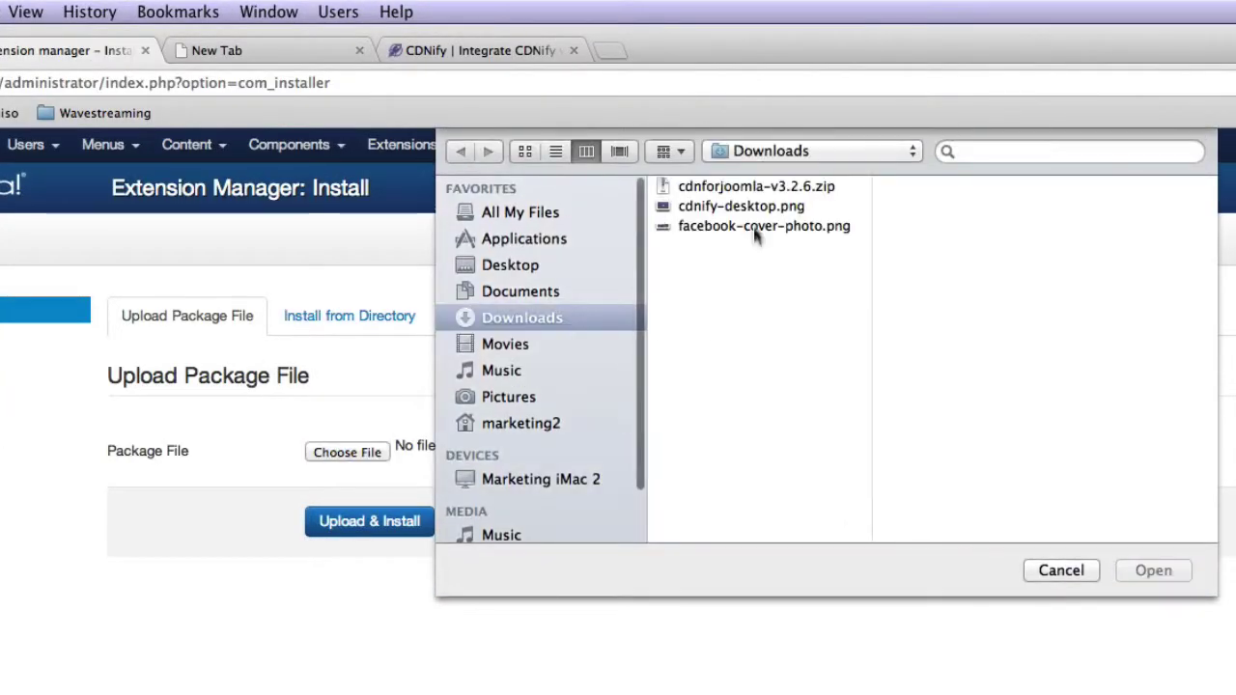
{"action": "left_click", "coordinate": [736, 184]}
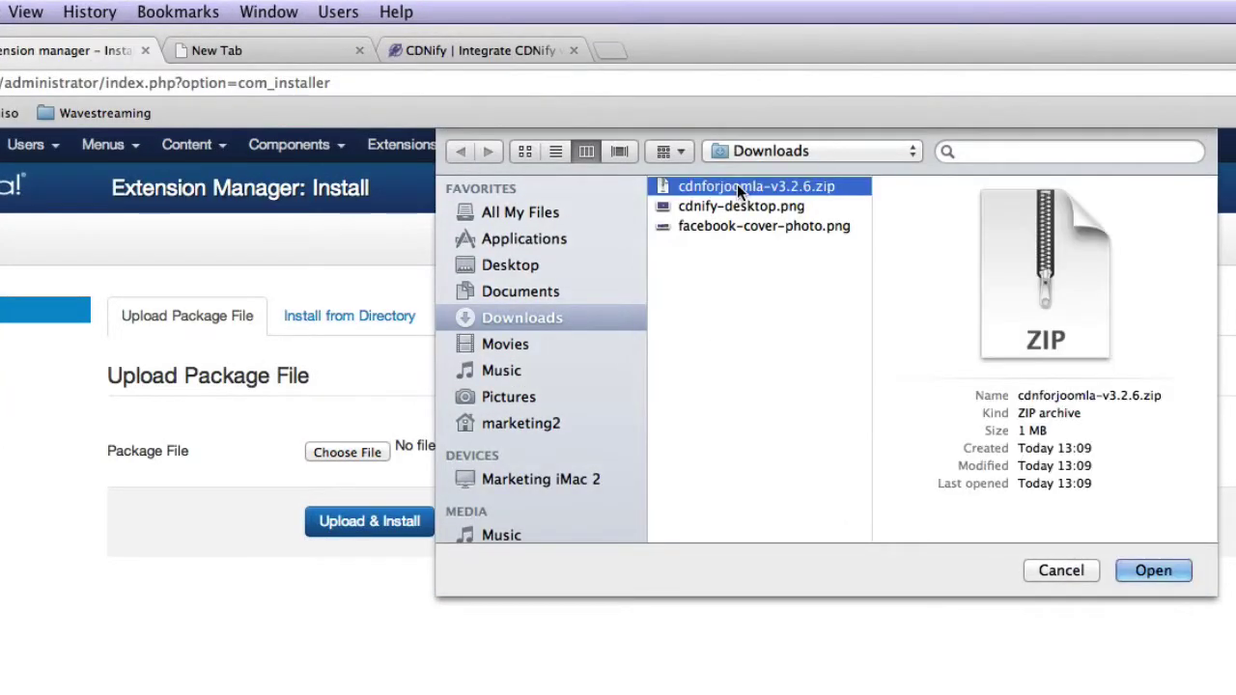
{"action": "left_click", "coordinate": [1150, 571]}
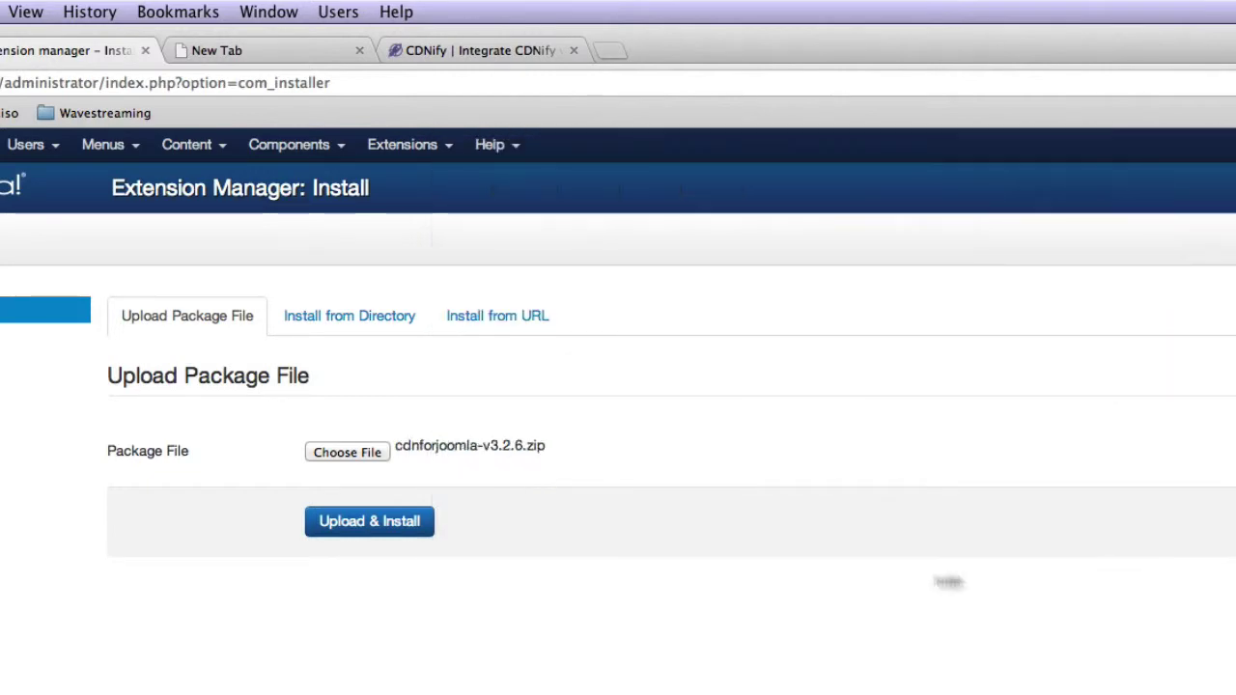
{"action": "left_click", "coordinate": [373, 529]}
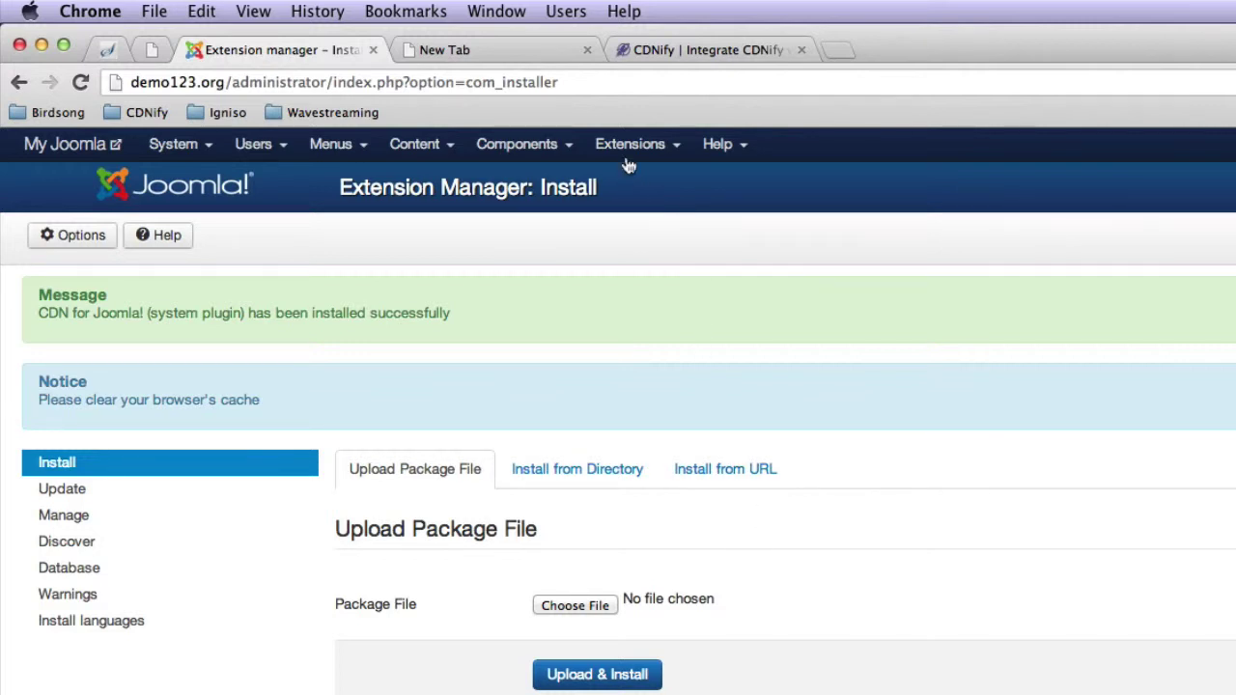
Search the Plug-in Manager for "cdn" and open the System - NoNumber CDN for Joomla! plug-in
{"action": "left_click", "coordinate": [633, 150]}
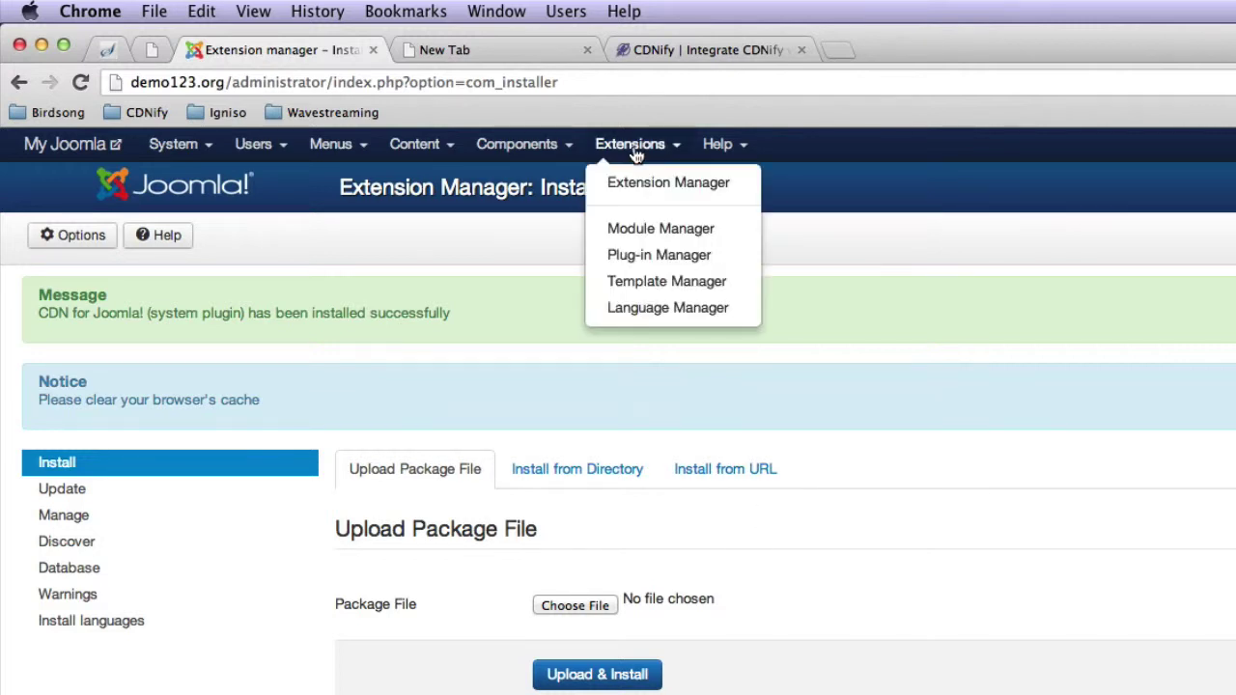
{"action": "left_click", "coordinate": [628, 257]}
{"action": "left_click", "coordinate": [443, 300]}
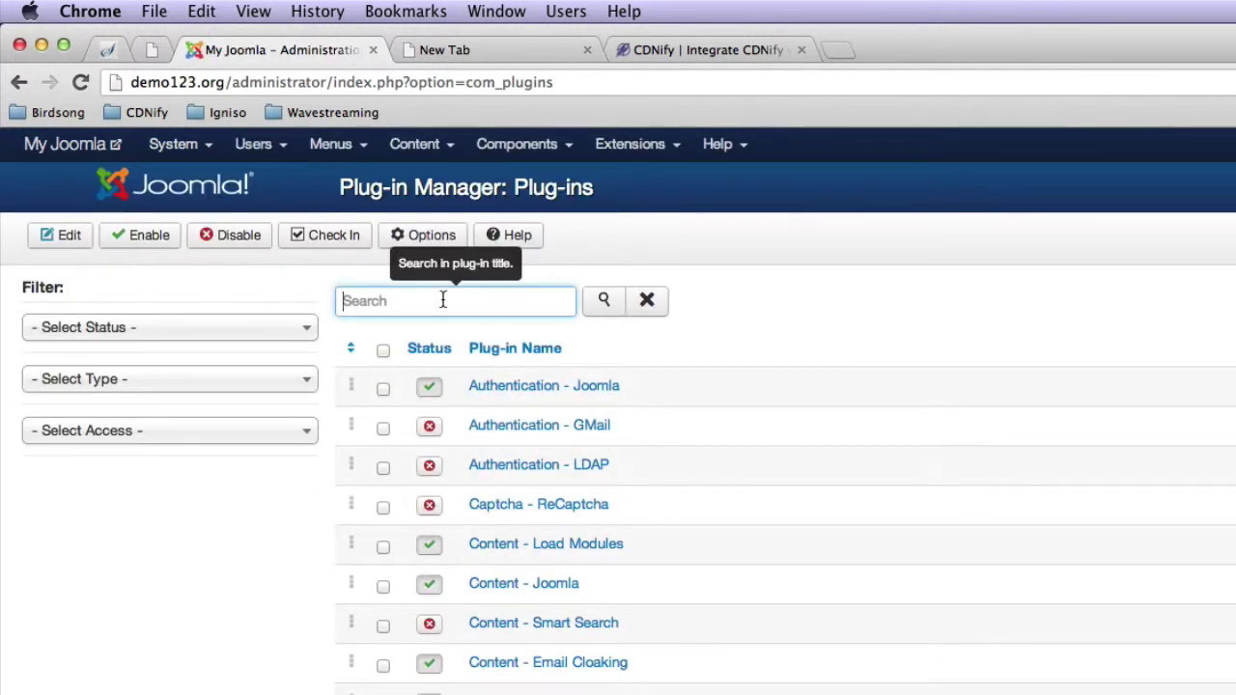
{"action": "type", "text": "cdn"}
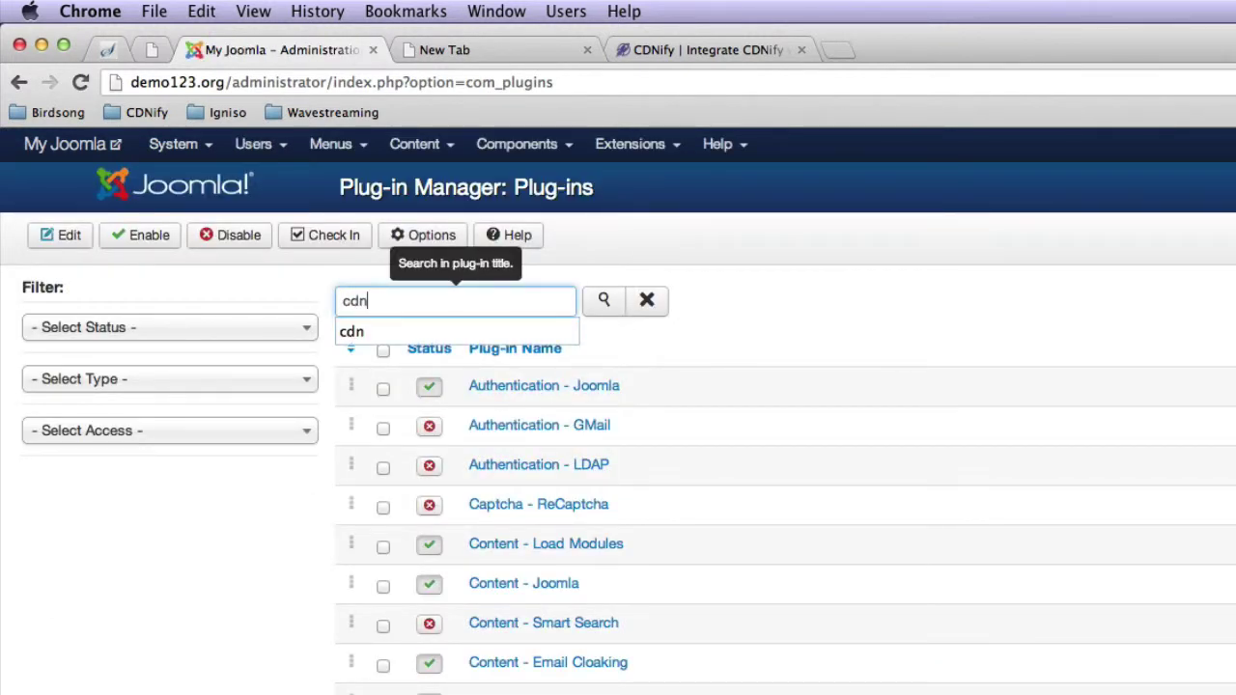
{"action": "key", "text": "Return"}
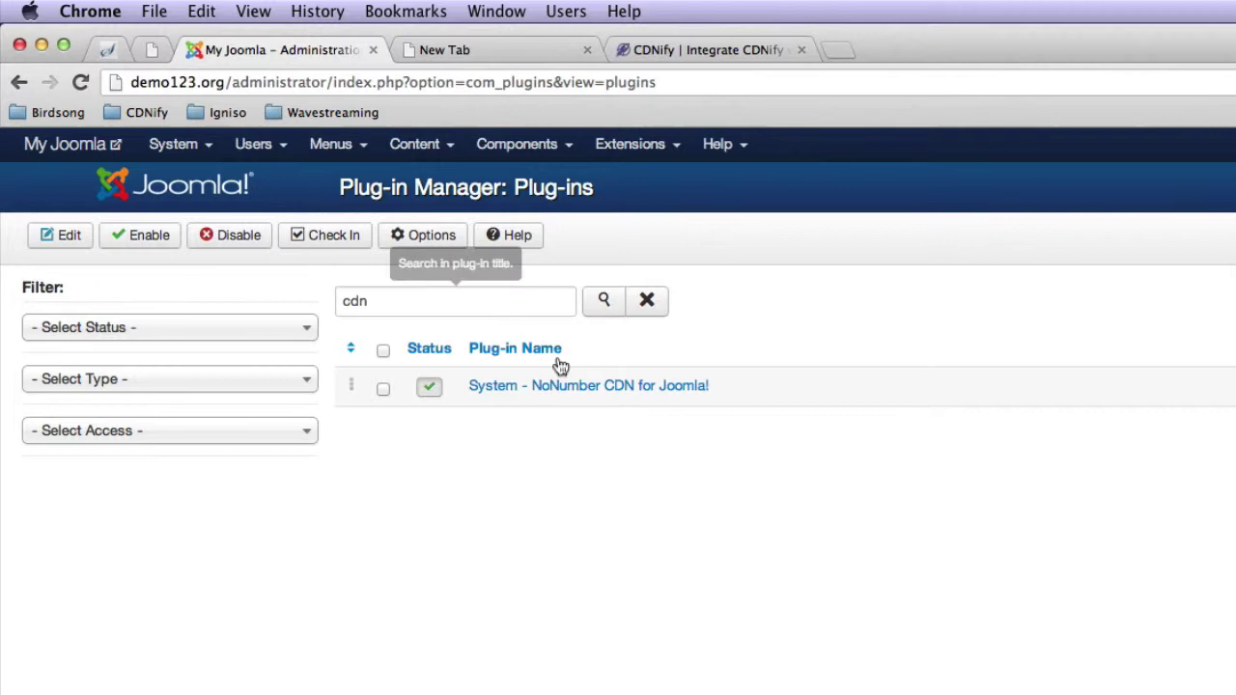
{"action": "left_click", "coordinate": [642, 391]}
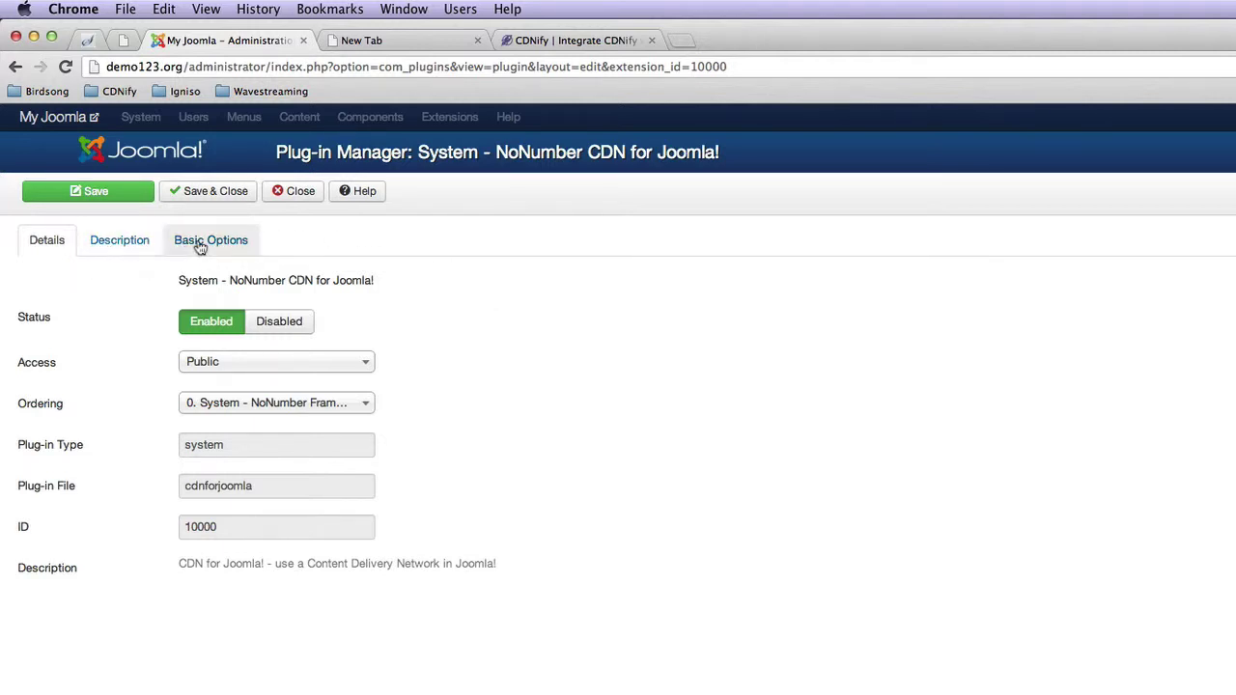
Set the plug-in's CDN Domain to cdn.demo123.org in the basic options and review the selected file types
{"action": "left_click", "coordinate": [200, 245]}
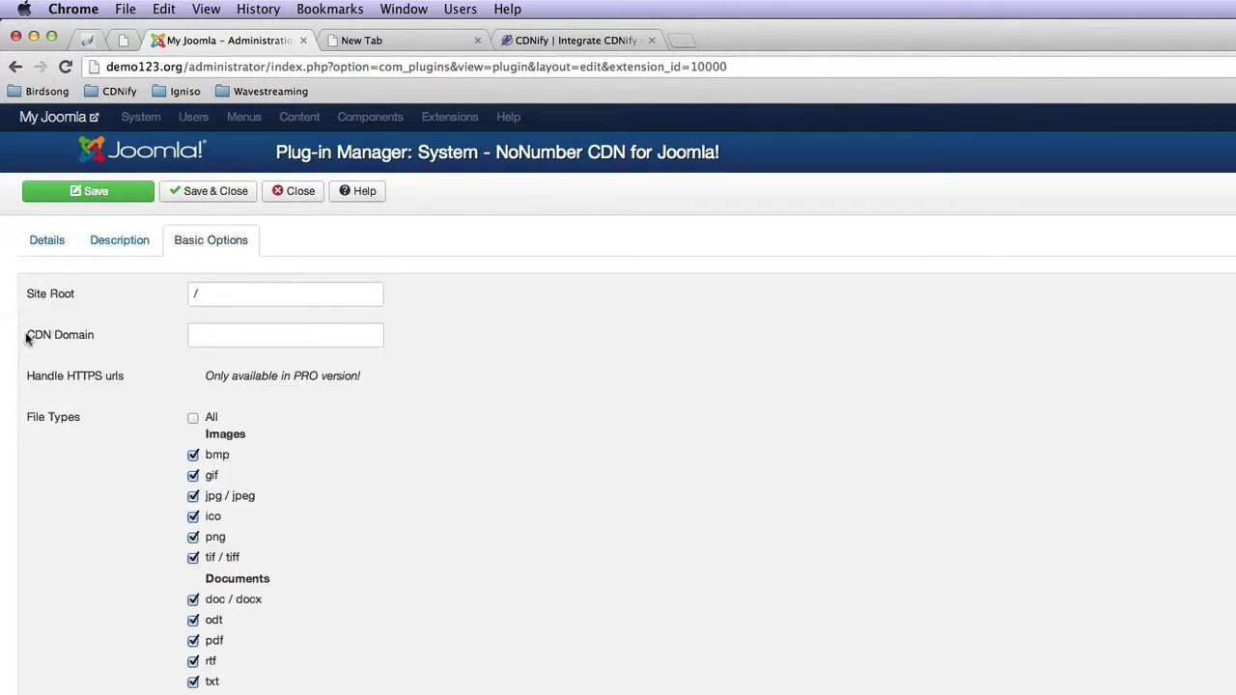
{"action": "left_click", "coordinate": [233, 332]}
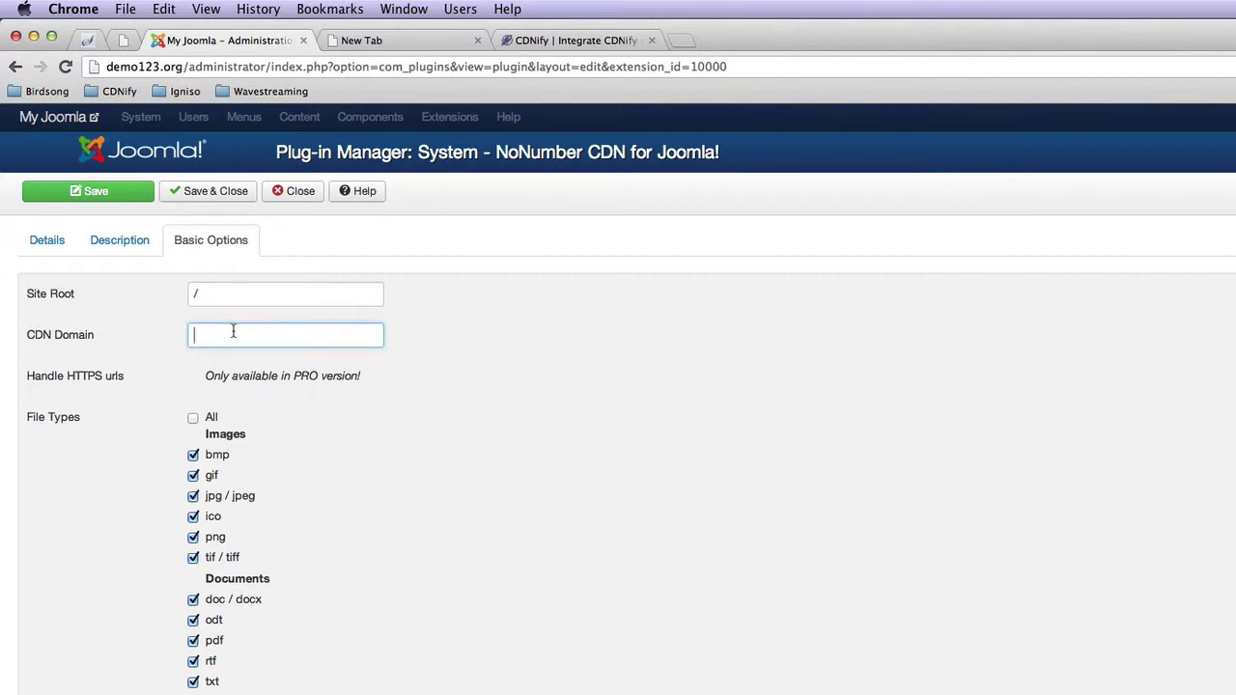
{"action": "type", "text": "cdn"}
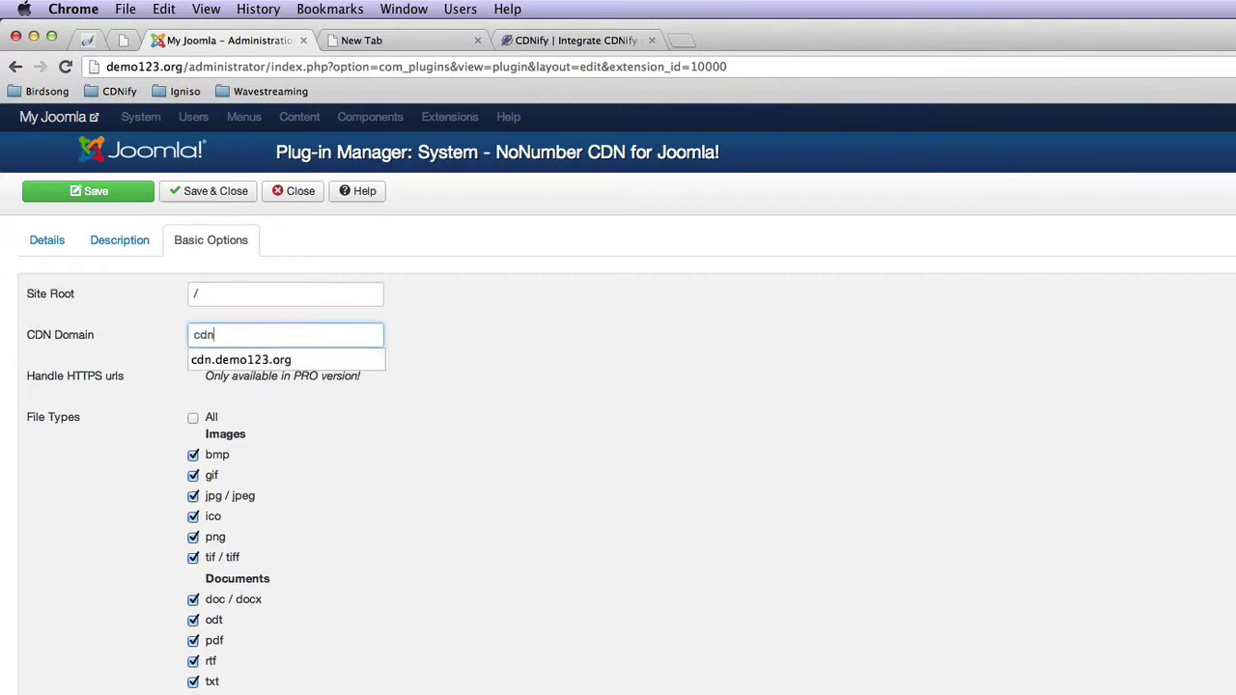
{"action": "left_click", "coordinate": [237, 361]}
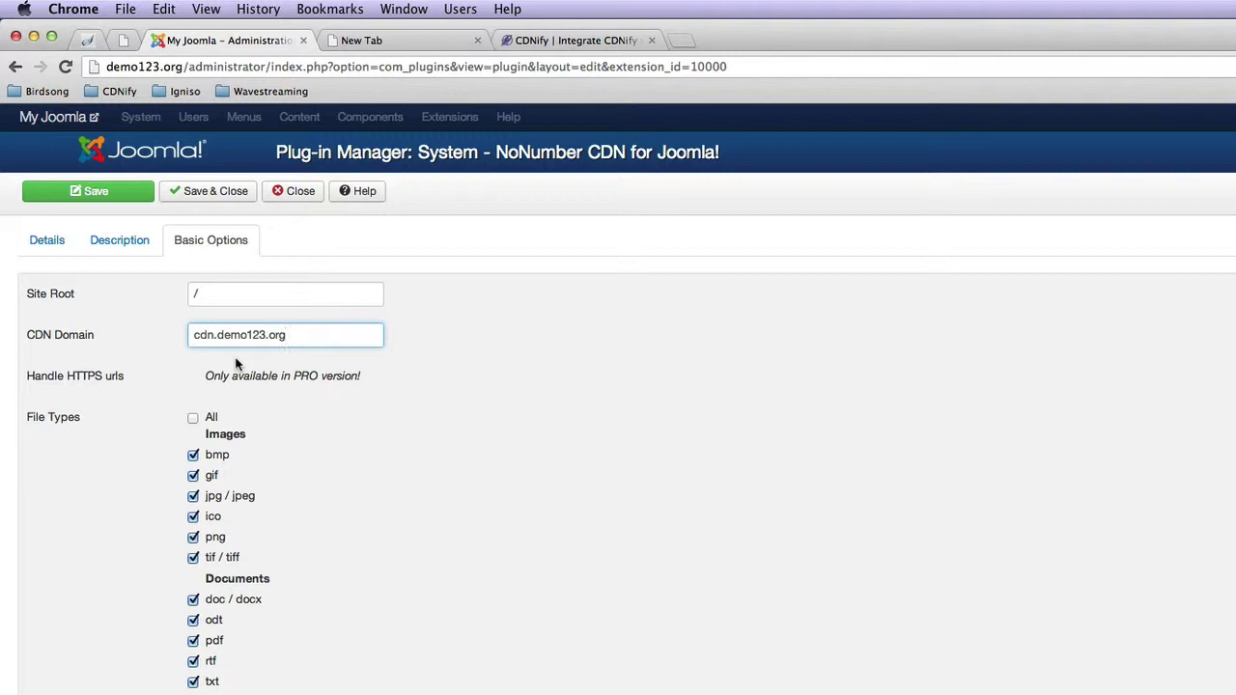
{"action": "scroll", "coordinate": [235, 364], "scroll_direction": "down", "scroll_amount": 2}
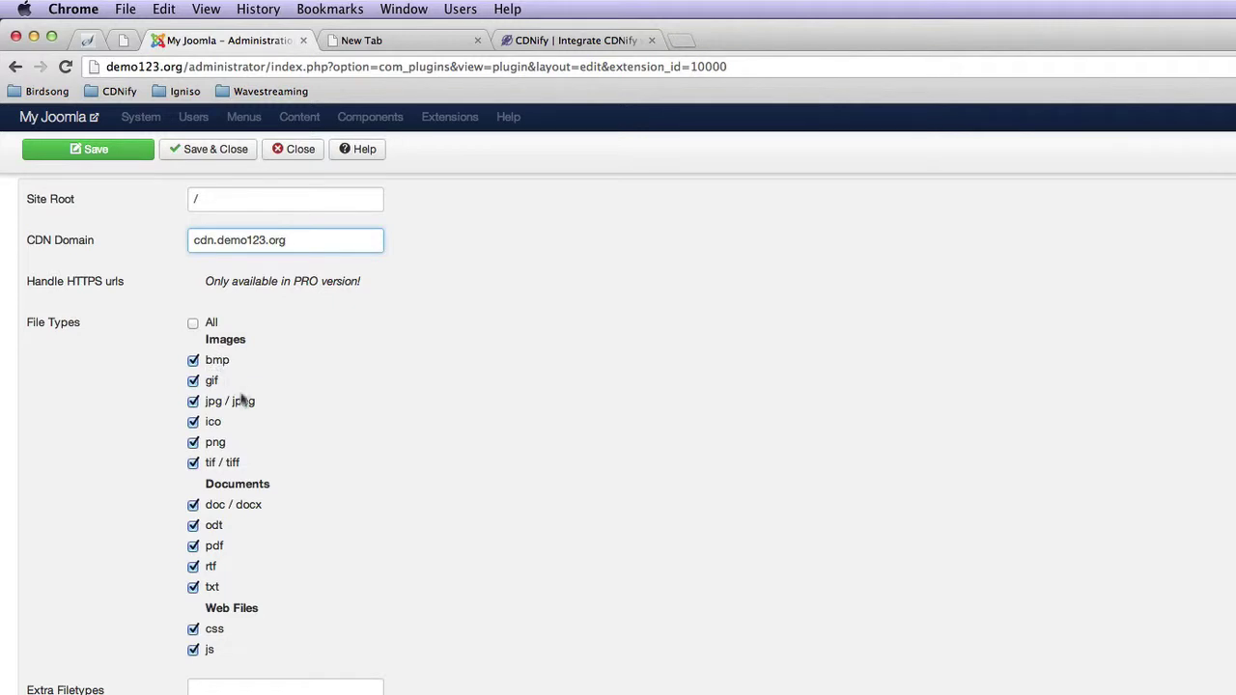
{"action": "scroll", "coordinate": [263, 467], "scroll_direction": "up", "scroll_amount": 2}
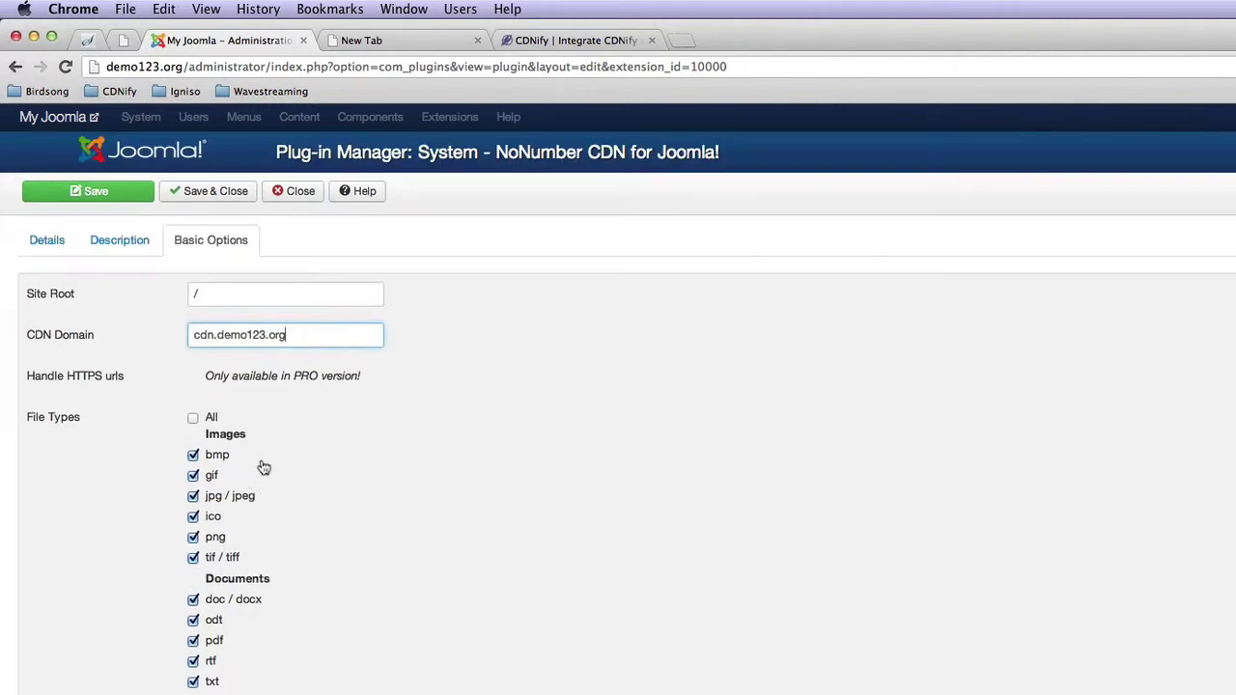
Save the CDN for Joomla plug-in settings and load cdn.demo123.org in the blank browser tab
{"action": "left_click", "coordinate": [129, 200]}
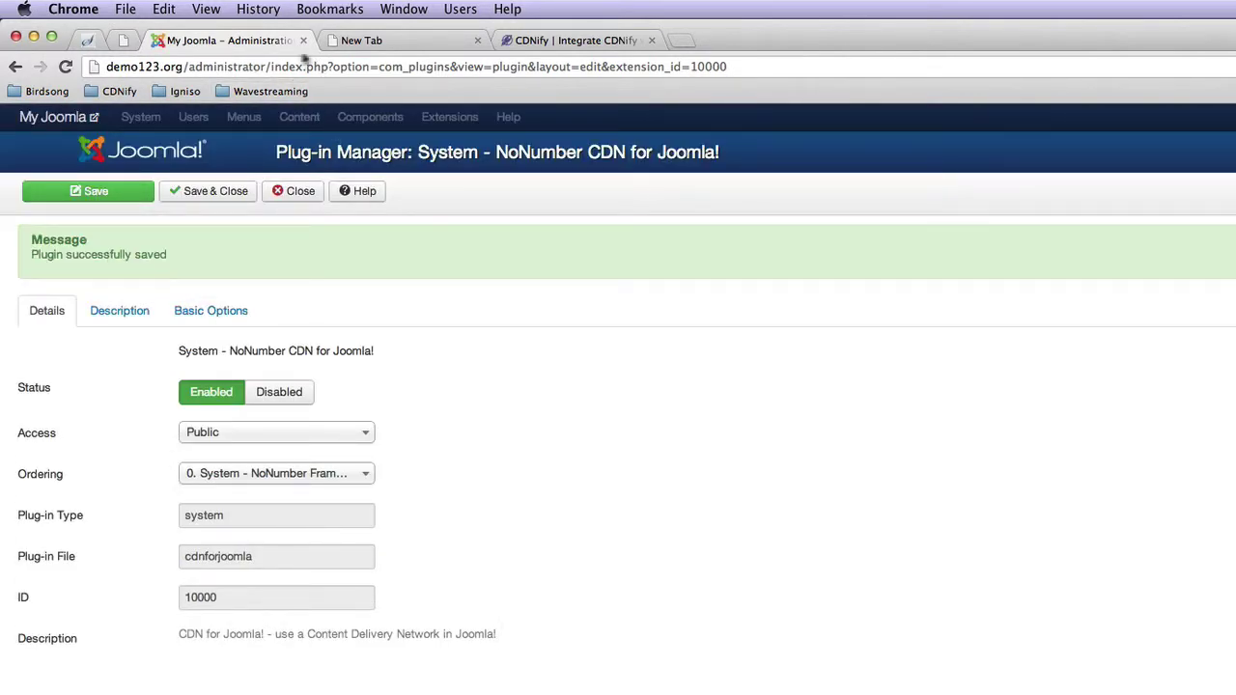
{"action": "left_click", "coordinate": [381, 40]}
{"action": "left_click", "coordinate": [194, 66]}
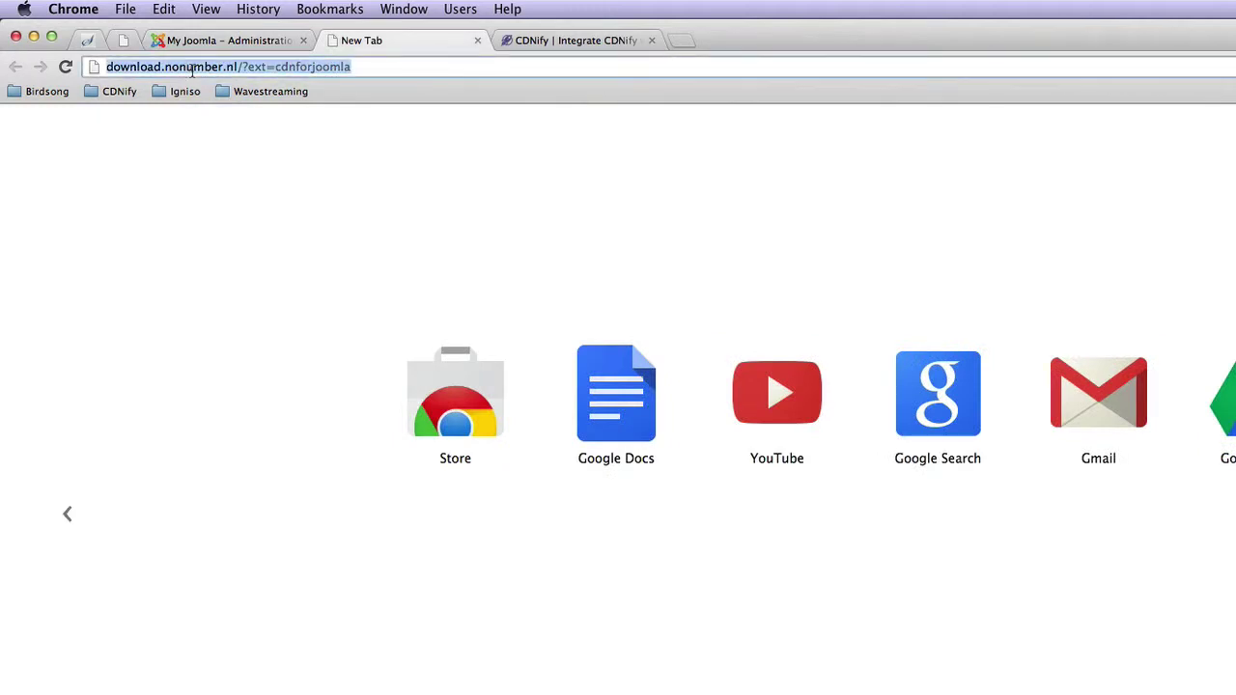
{"action": "type", "text": "cdn"}
{"action": "key", "text": "Return"}
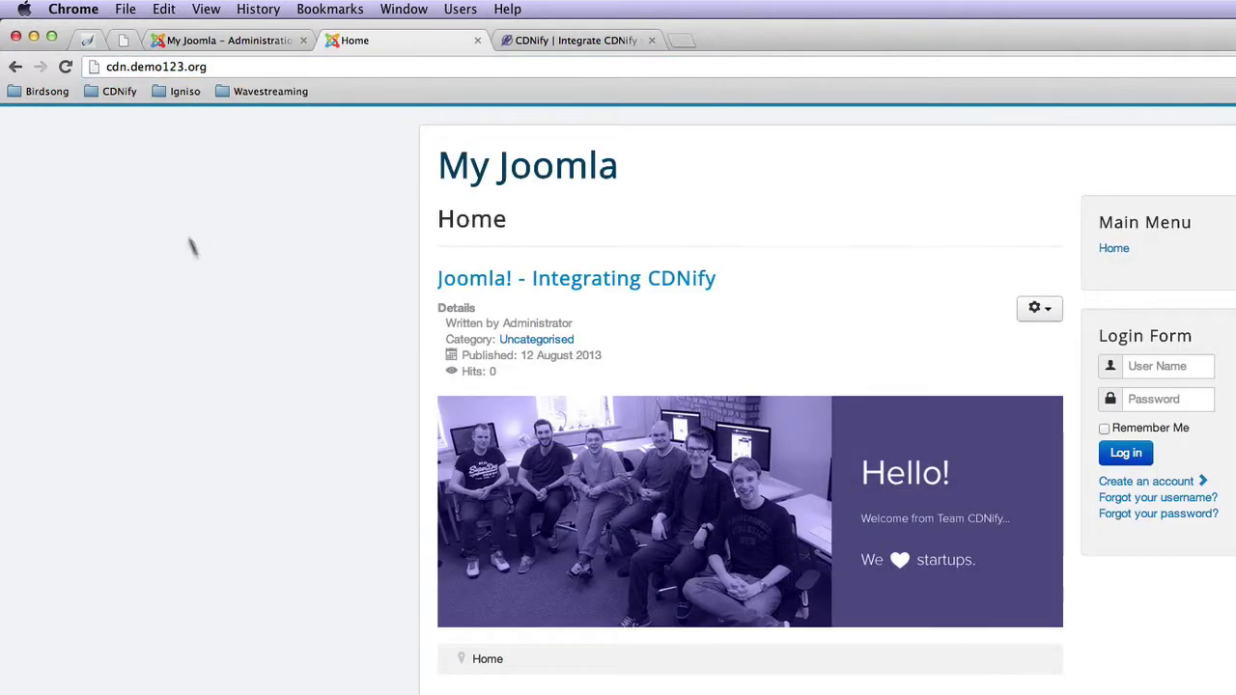
Inspect the team photo in the home page article to check the source address of its img element
{"action": "right_click", "coordinate": [513, 448]}
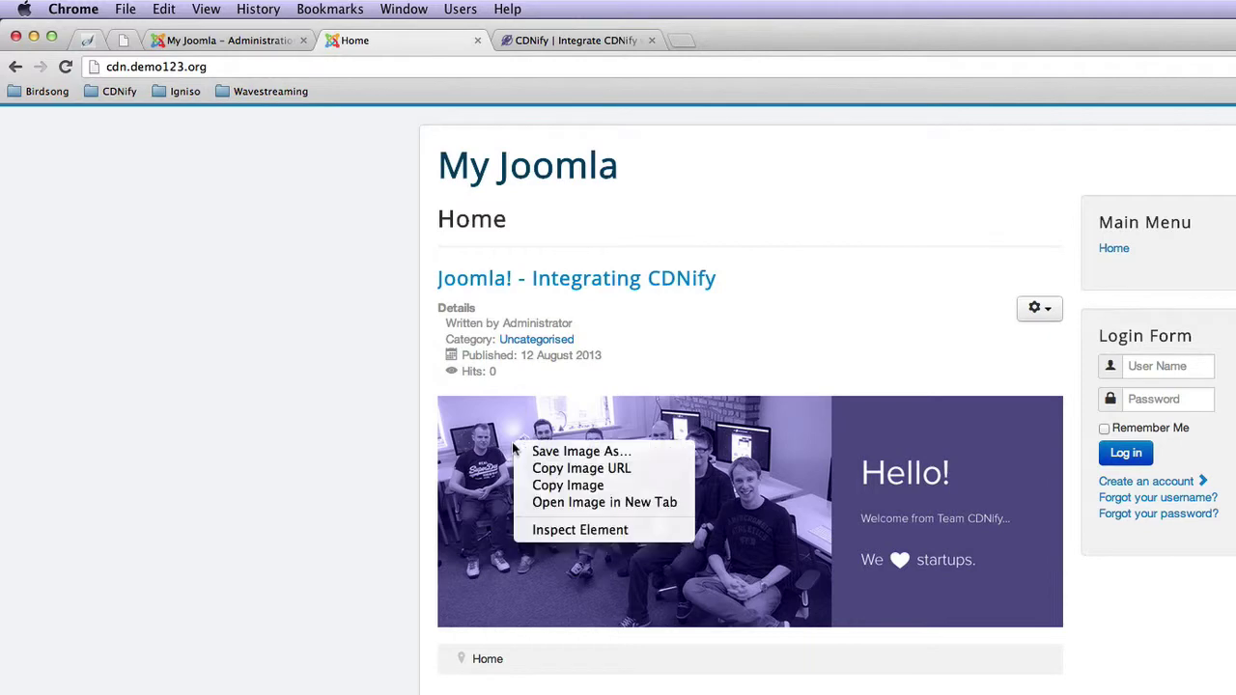
{"action": "left_click", "coordinate": [565, 531]}
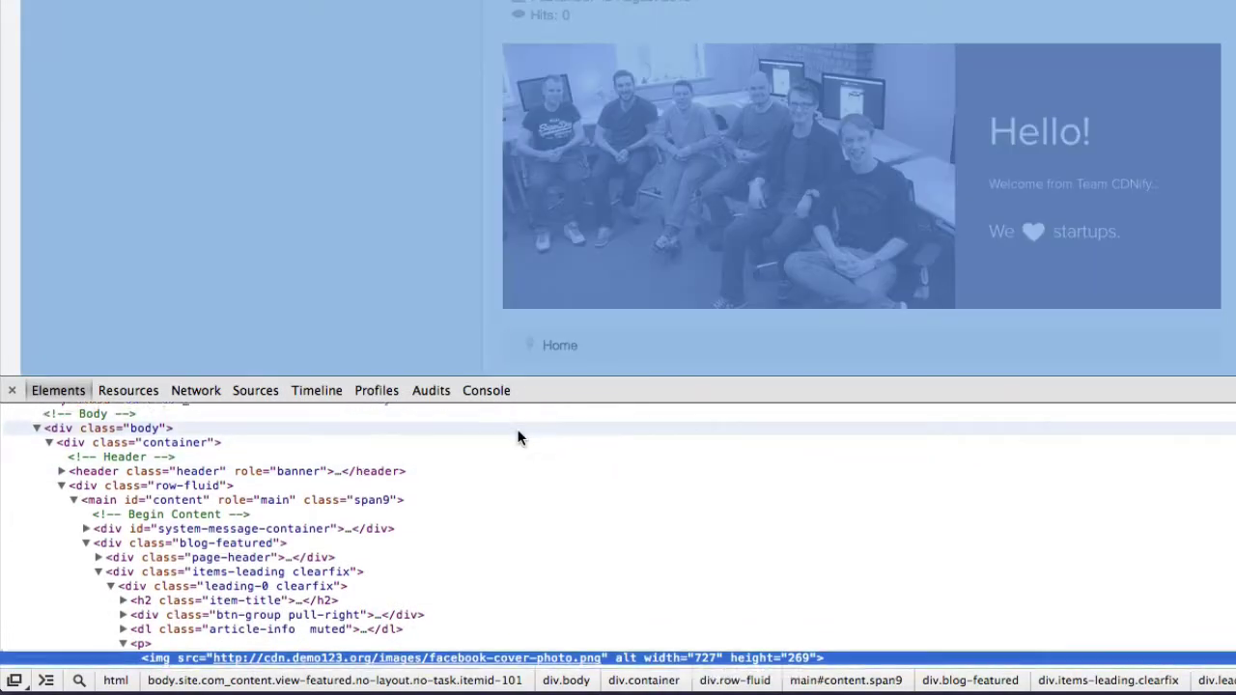
{"action": "scroll", "coordinate": [474, 493], "scroll_direction": "down", "scroll_amount": 1}
{"action": "mouse_move", "coordinate": [264, 654]}
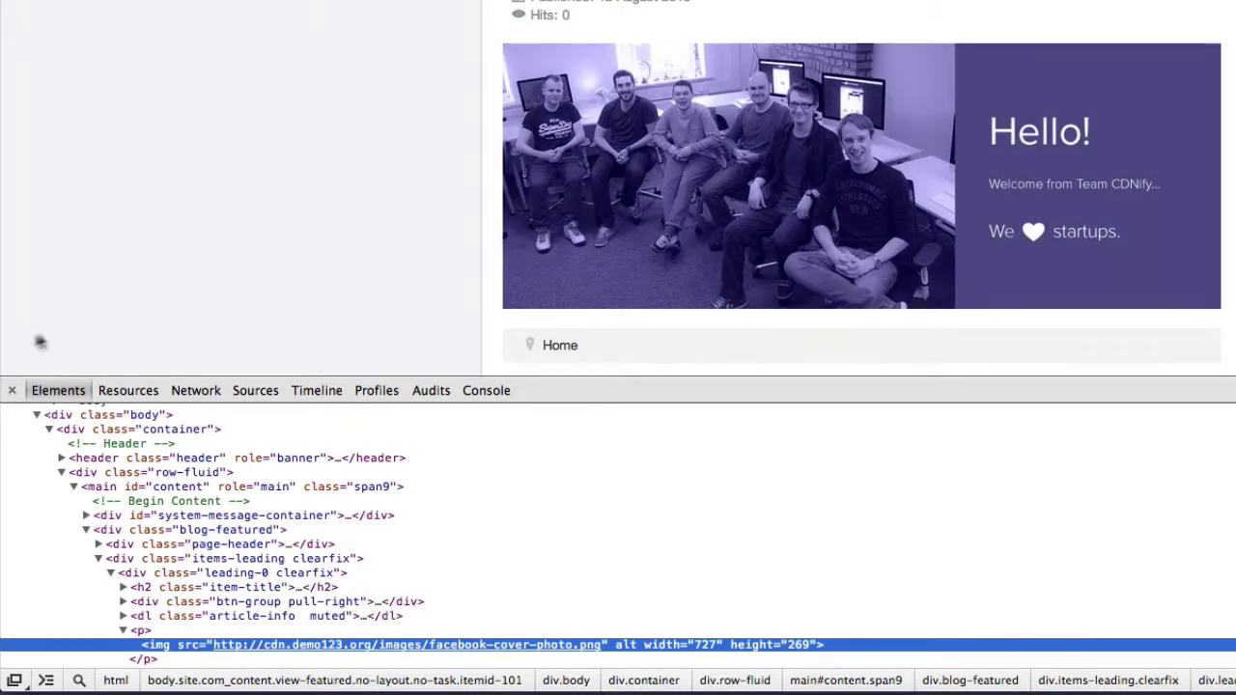
Check the script addresses in the home page's source for the CDN domain, and close the developer tools on the page
{"action": "right_click", "coordinate": [285, 117]}
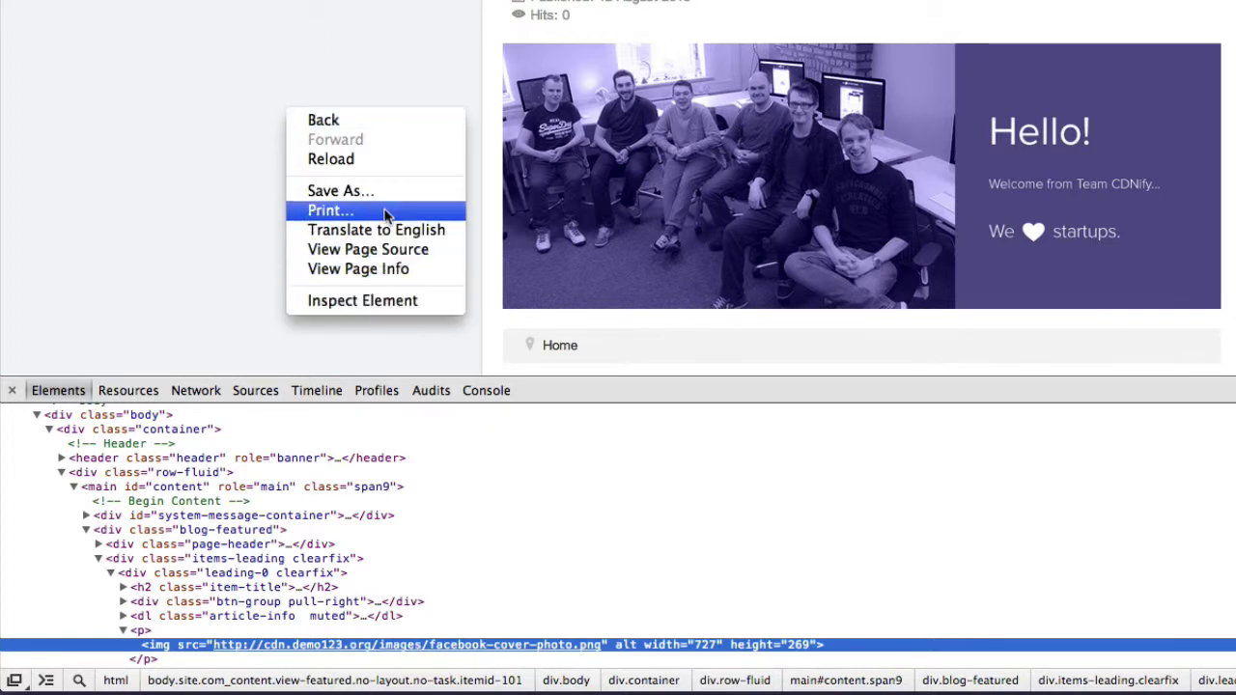
{"action": "left_click", "coordinate": [400, 250]}
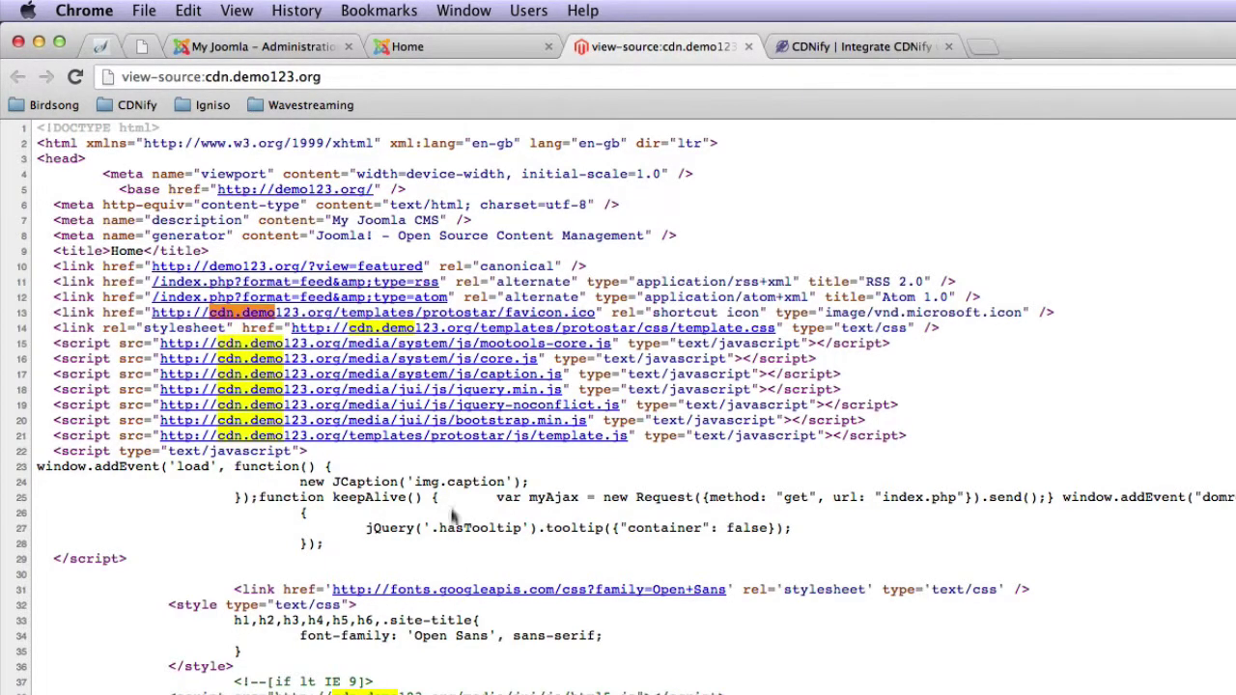
{"action": "left_click_drag", "start_coordinate": [819, 360], "coordinate": [207, 358]}
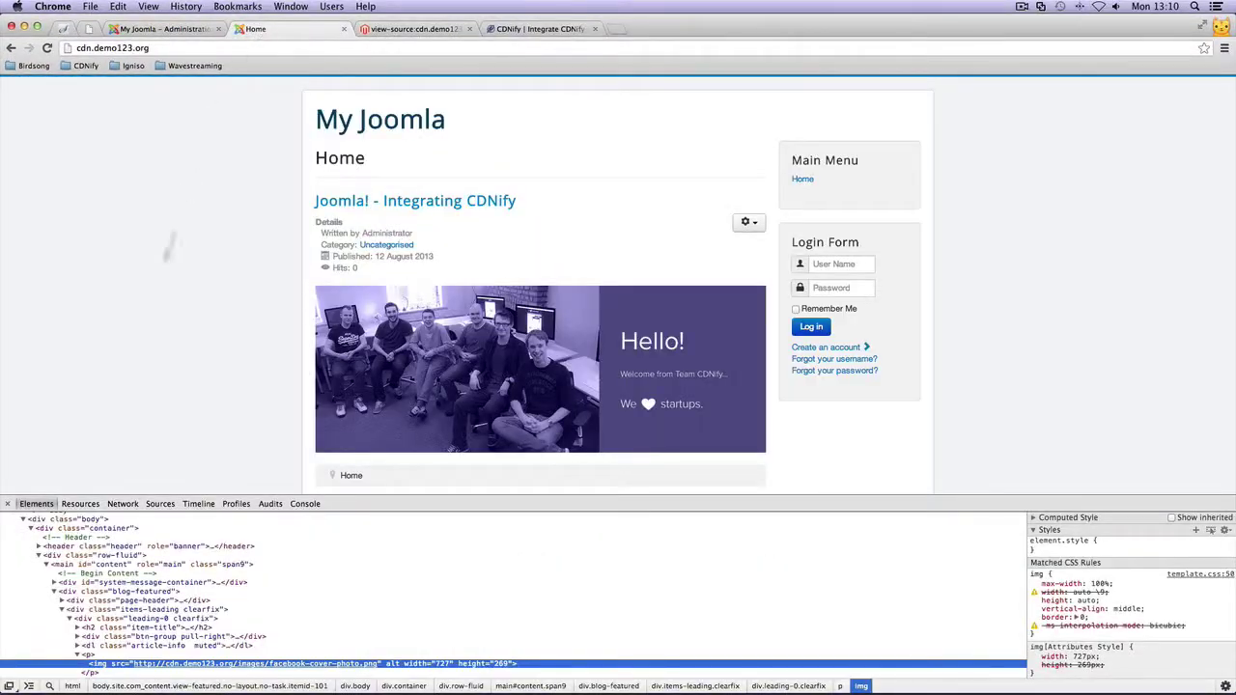
{"action": "left_click", "coordinate": [7, 503]}
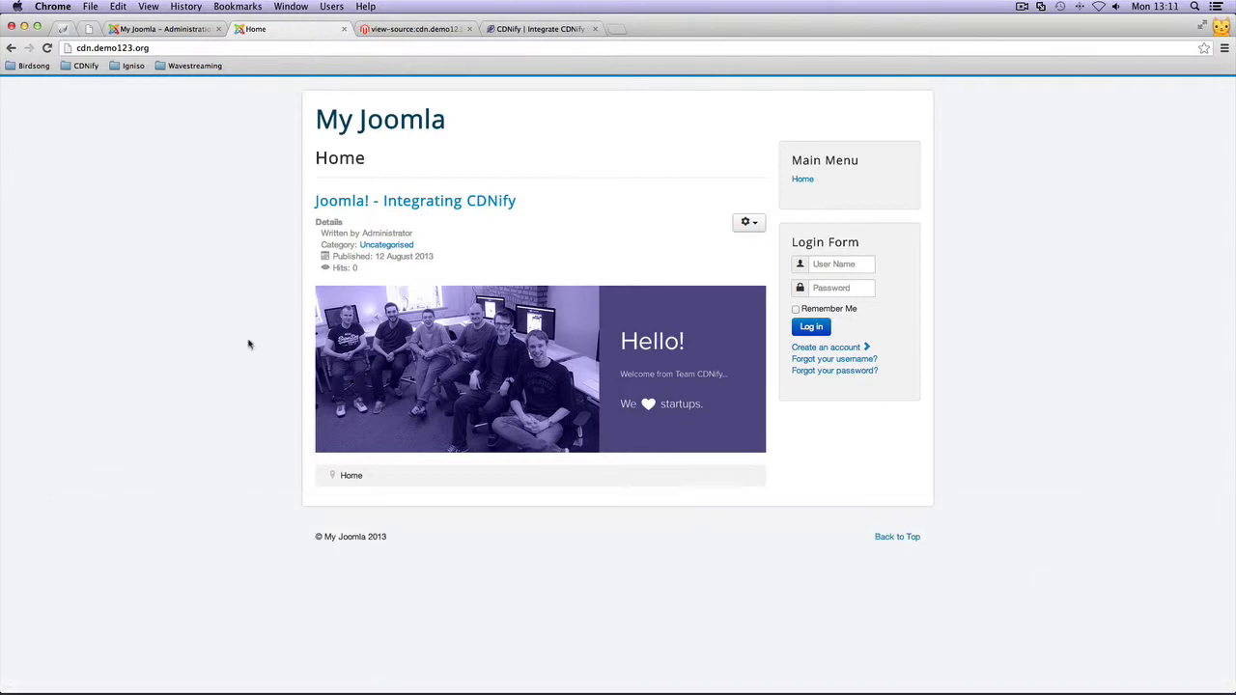